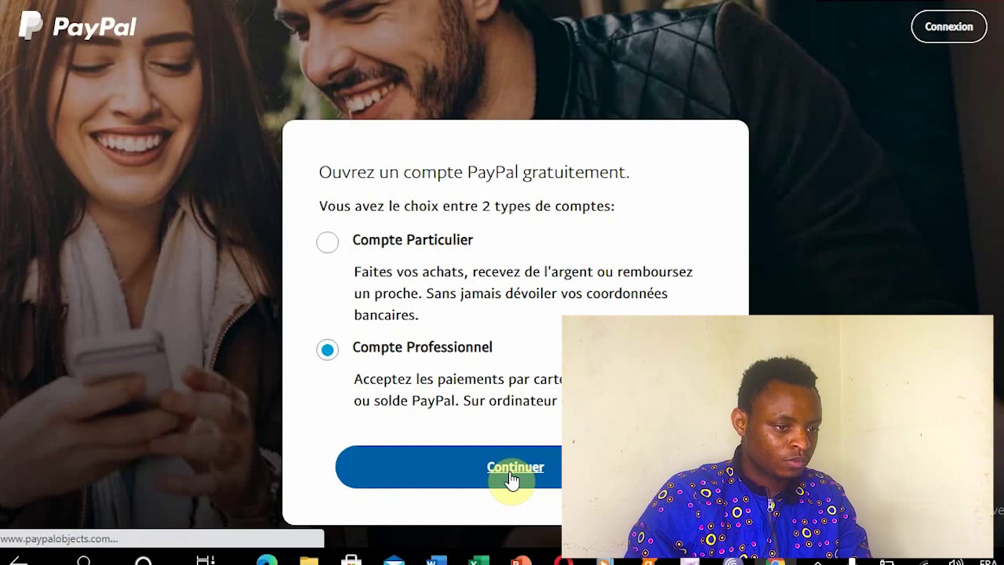
# Enter the email address for the new PayPal business account and submit it.
pyautogui.click(520, 390)
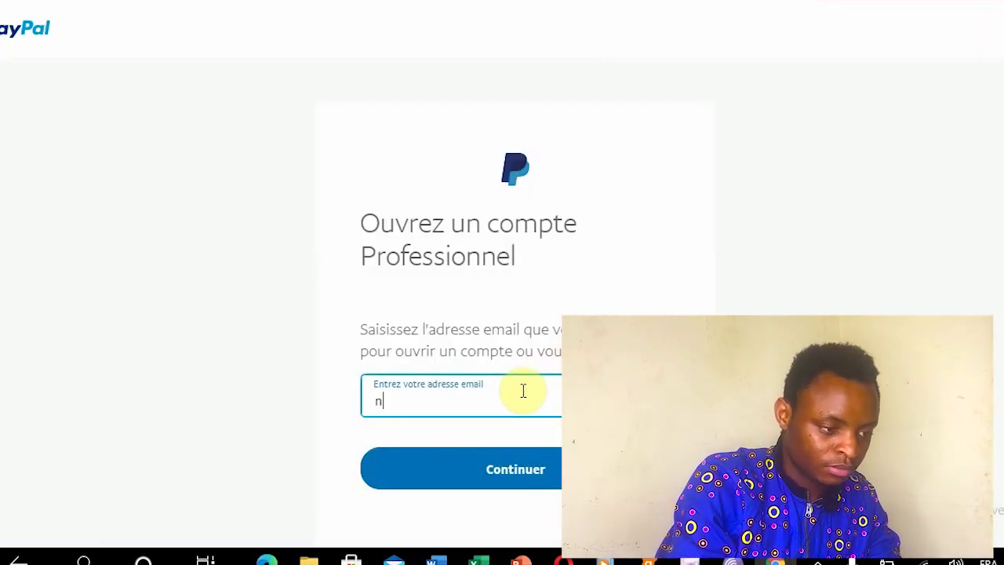
pyautogui.write('nou')
pyautogui.write('...@gmail.')
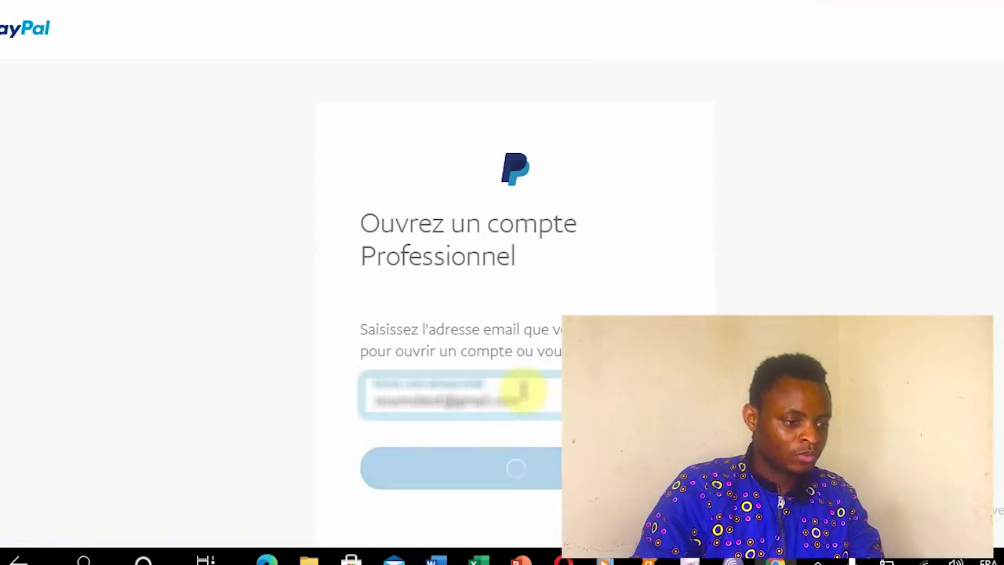
# Enter the account password, accept the terms of use and privacy policy without opting into offers, and submit the form.
pyautogui.scroll(-1, 677, 308)
pyautogui.click(421, 197)
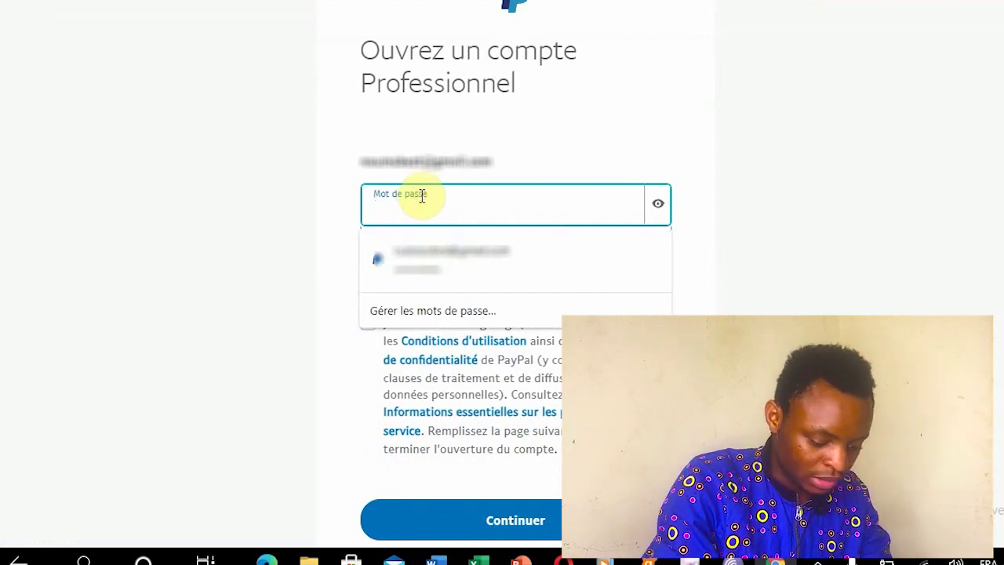
pyautogui.press('Tab')
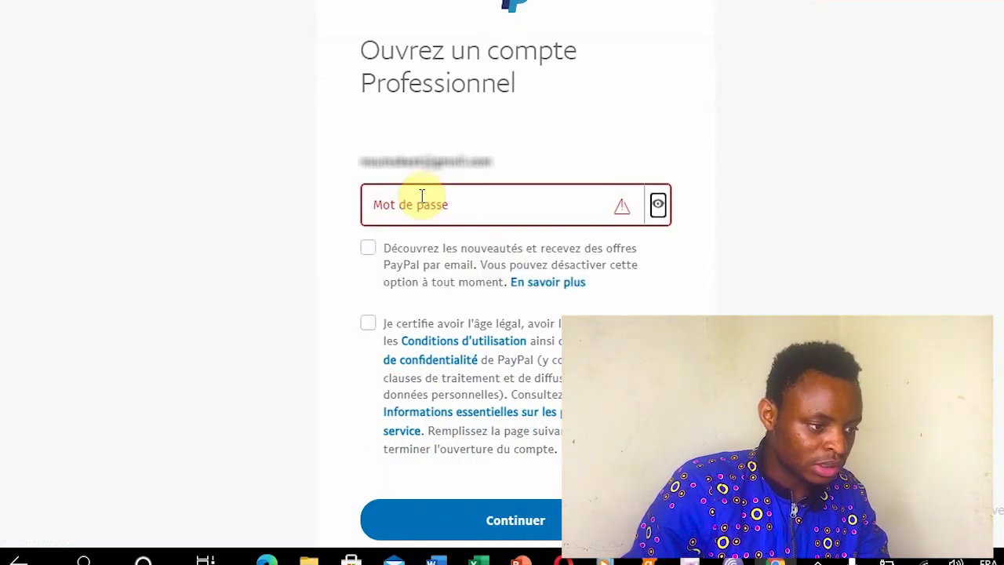
pyautogui.click(422, 196)
pyautogui.write('•')
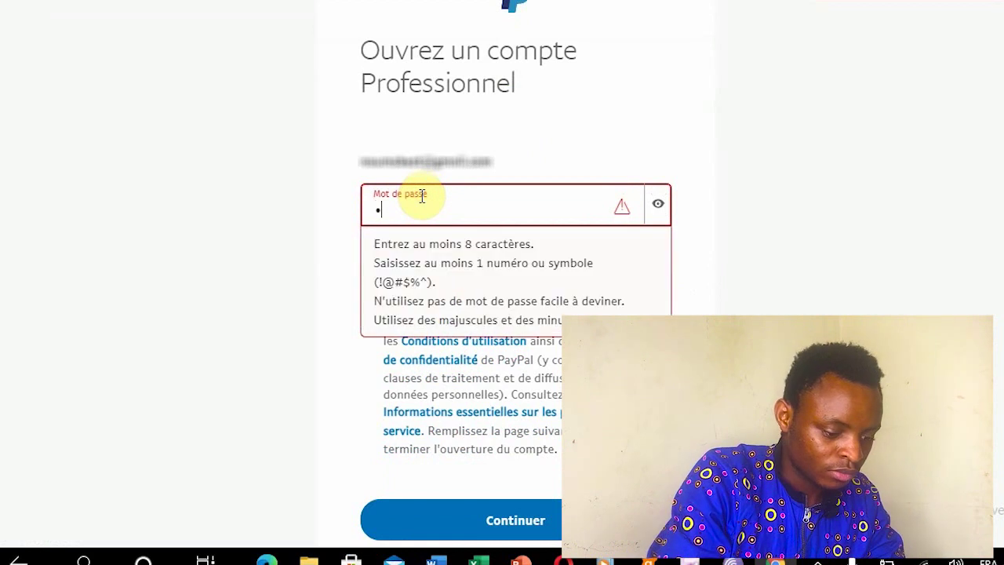
pyautogui.write('•')
pyautogui.hotkey('ctrl', 'v')
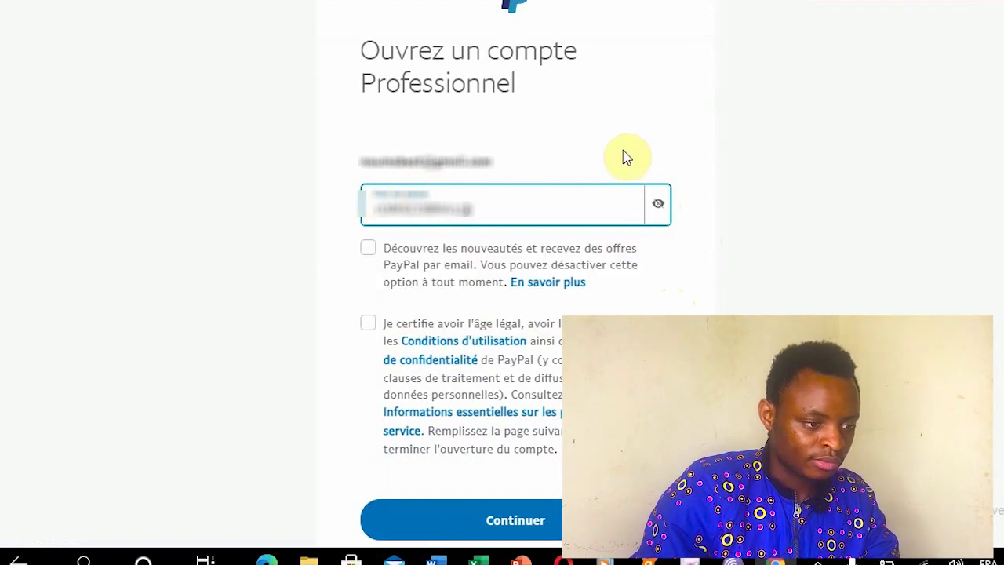
pyautogui.click(658, 206)
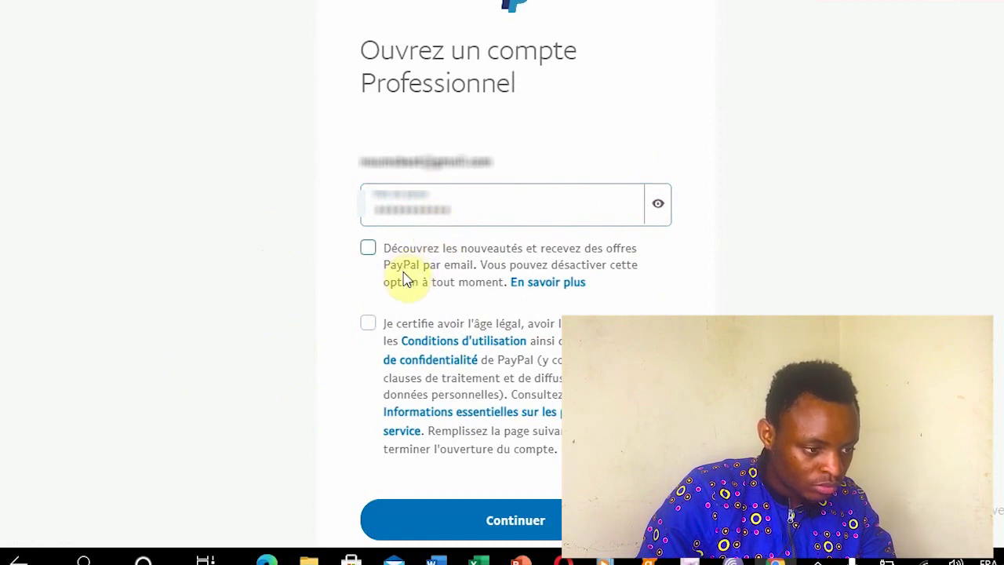
pyautogui.click(369, 323)
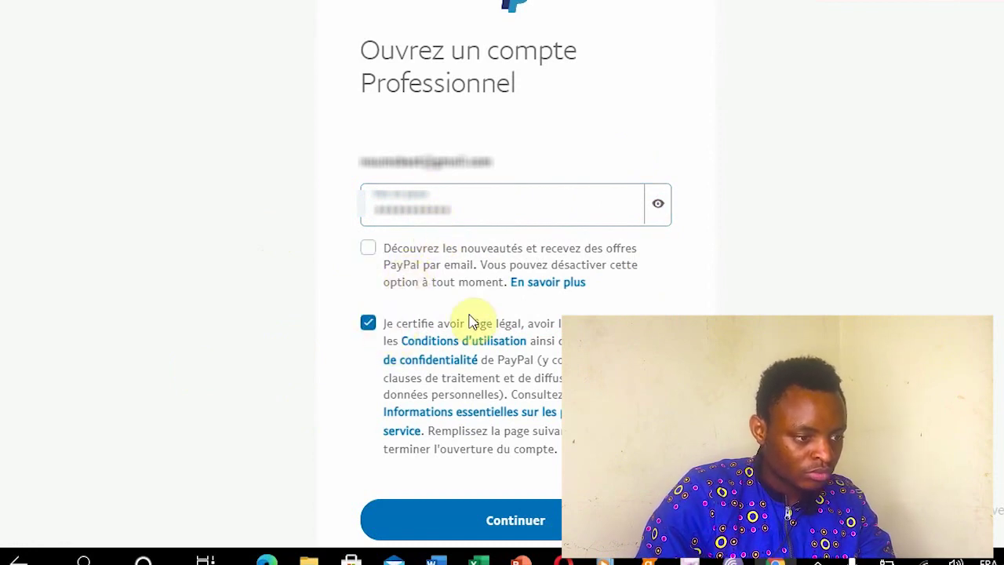
pyautogui.click(545, 530)
# Fill in the business contact's first name and last name on the company information form.
pyautogui.scroll(-4, 533, 426)
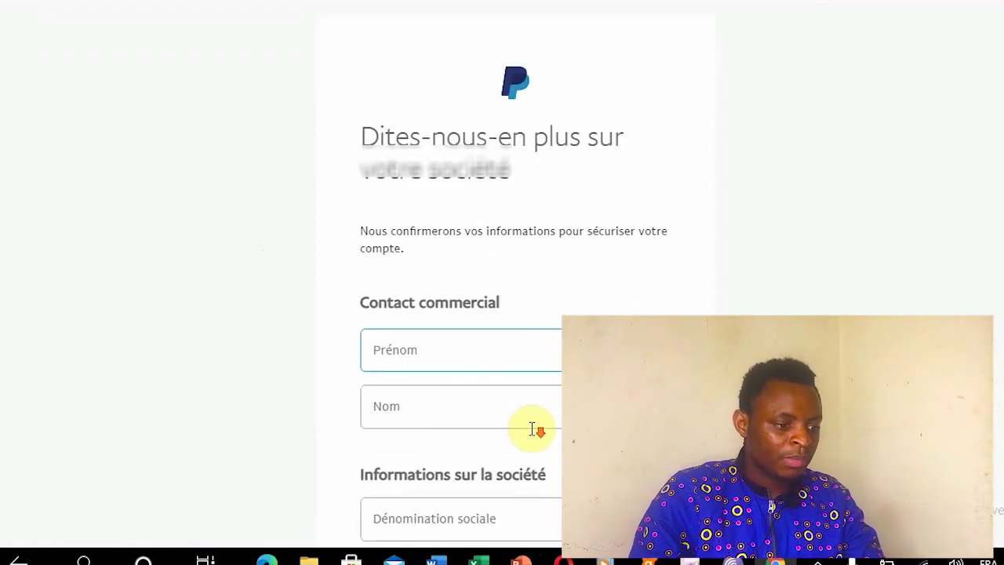
pyautogui.scroll(2, 471, 90)
pyautogui.click(479, 261)
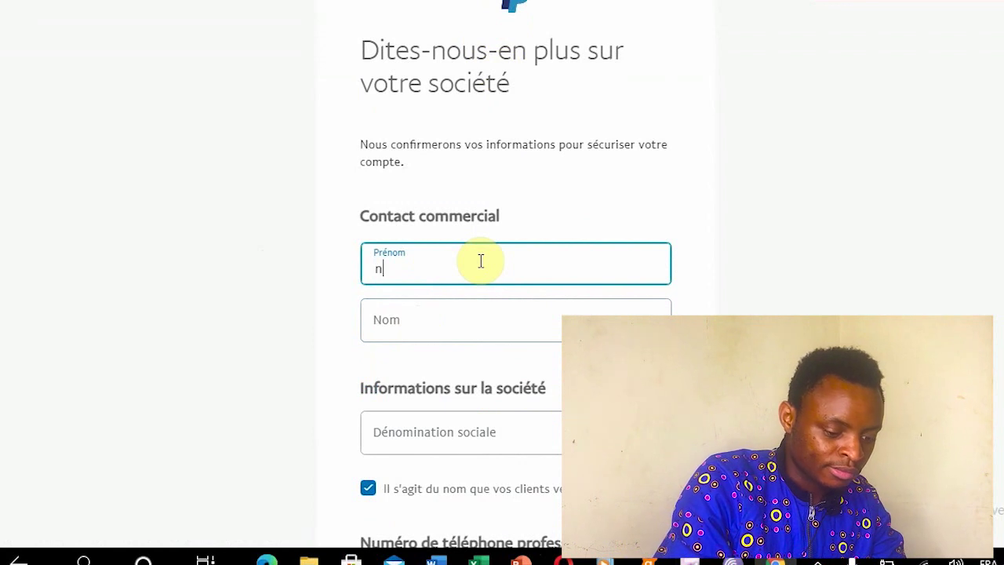
pyautogui.click(404, 330)
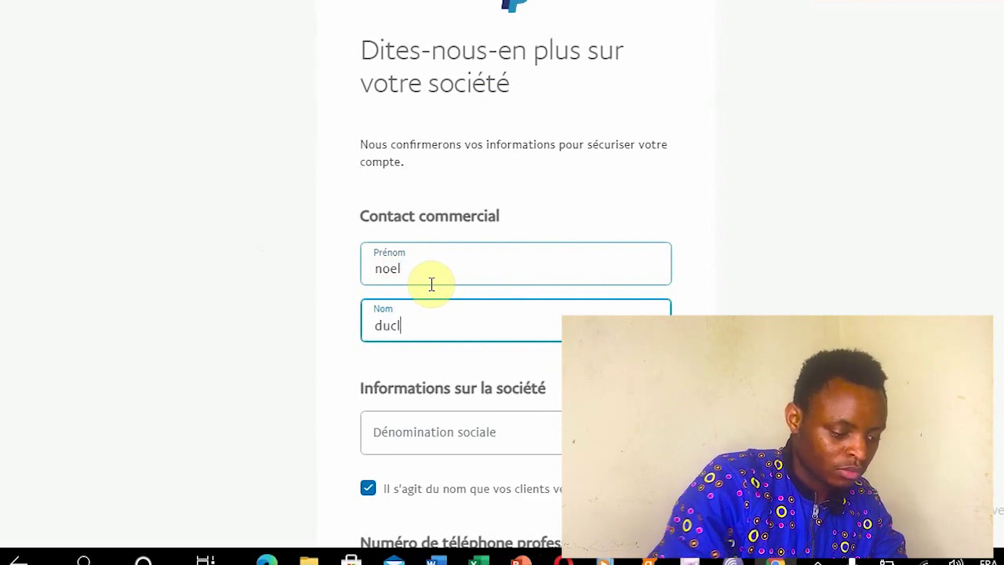
# Enter "shopping" as the company's legal name in the company information section.
pyautogui.scroll(-2, 431, 284)
pyautogui.click(415, 254)
pyautogui.write('shopping')
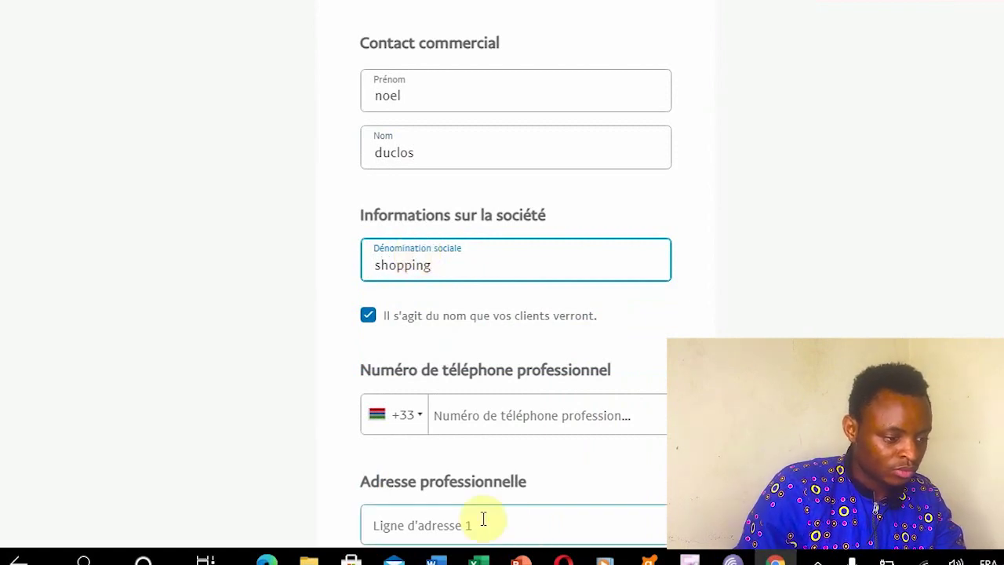
pyautogui.scroll(-2, 482, 520)
pyautogui.scroll(4, 455, 428)
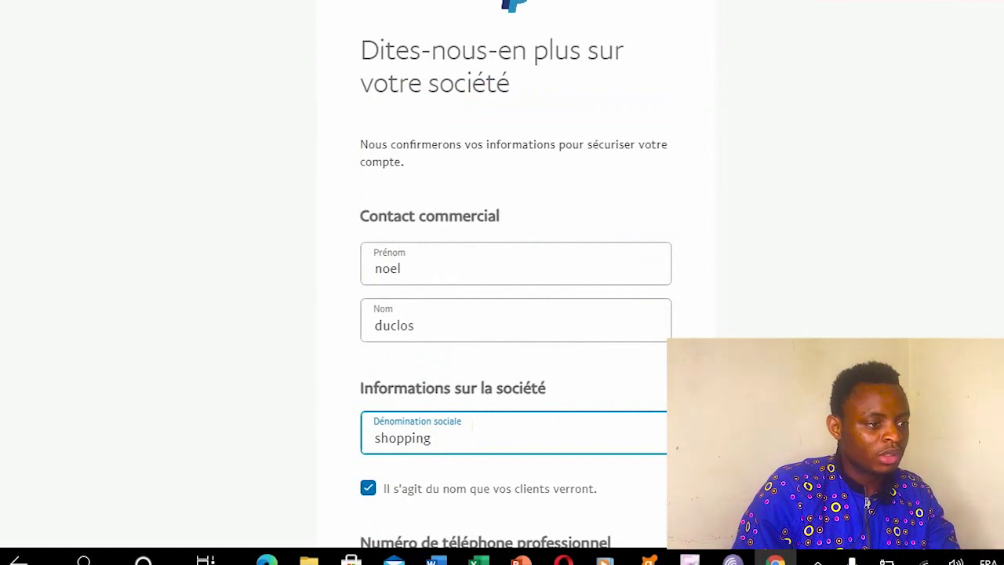
# Search Google in a new browser tab for "fake name generetor".
pyautogui.hotkey('ctrl', 't')
pyautogui.click(434, 279)
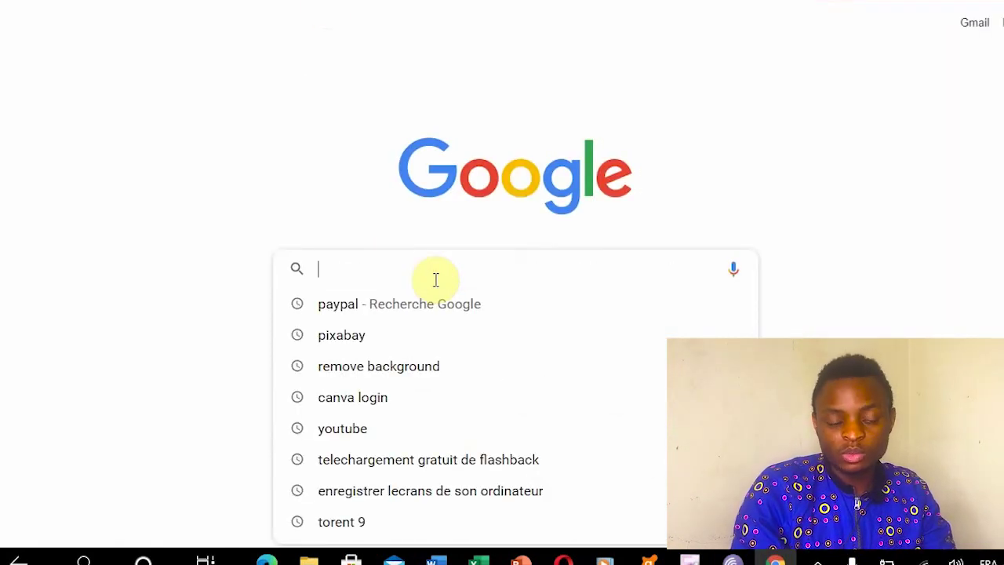
pyautogui.write('f')
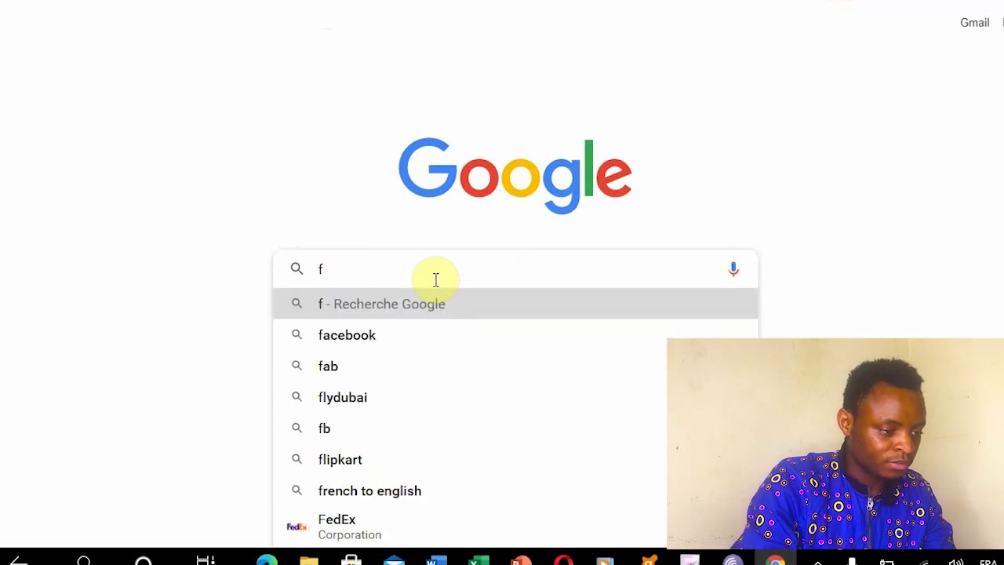
pyautogui.write('ak')
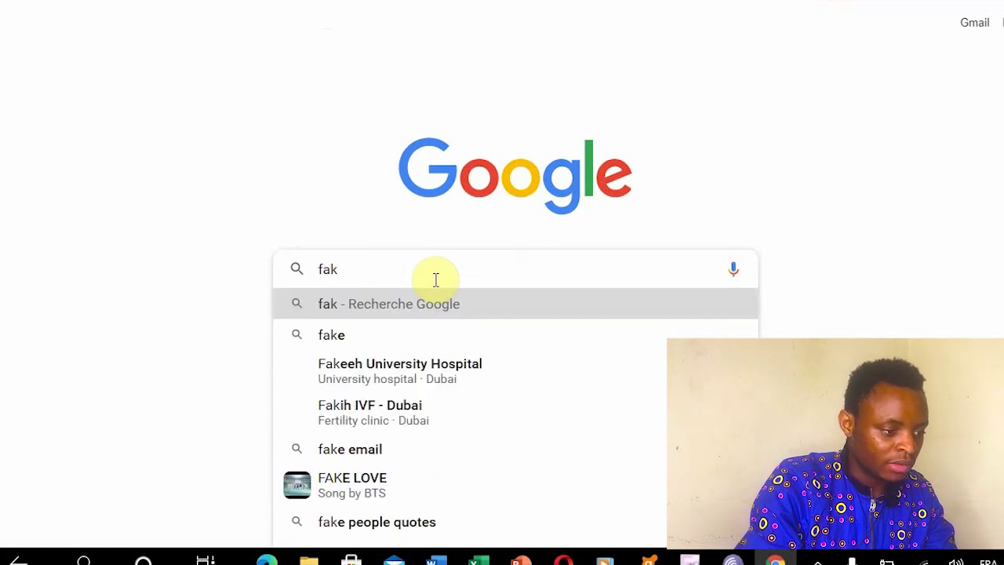
pyautogui.write('e n')
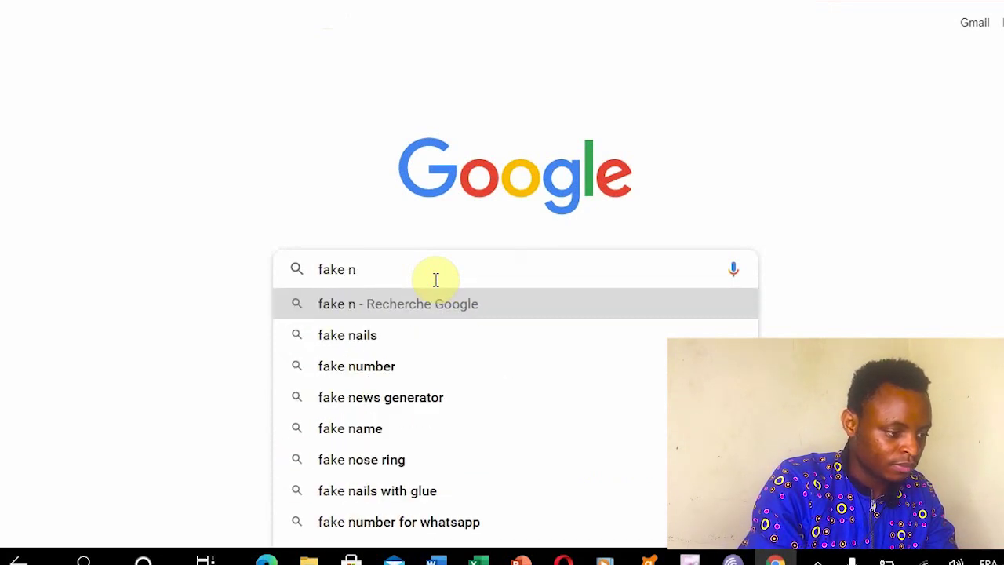
pyautogui.write('ame')
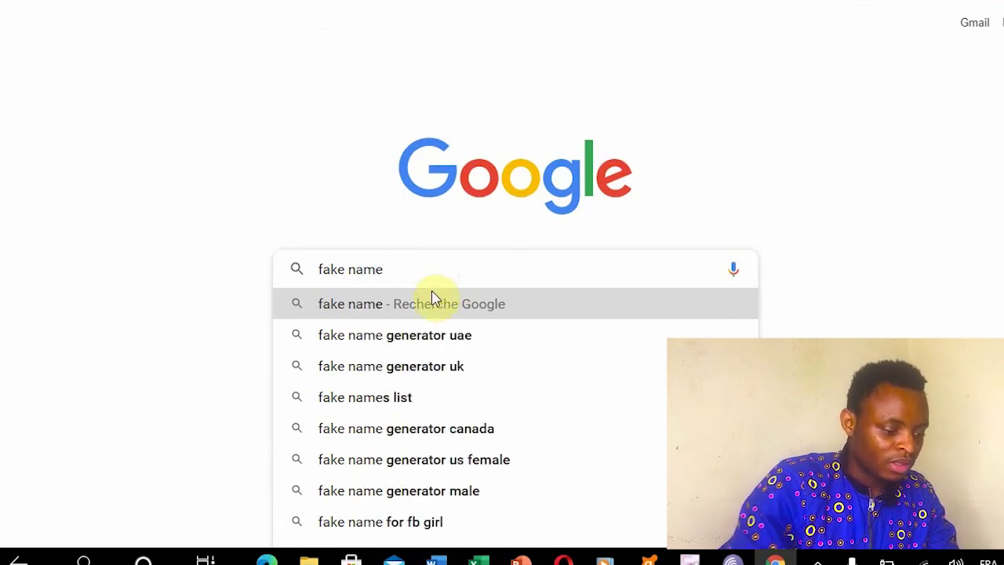
pyautogui.write(' bge')
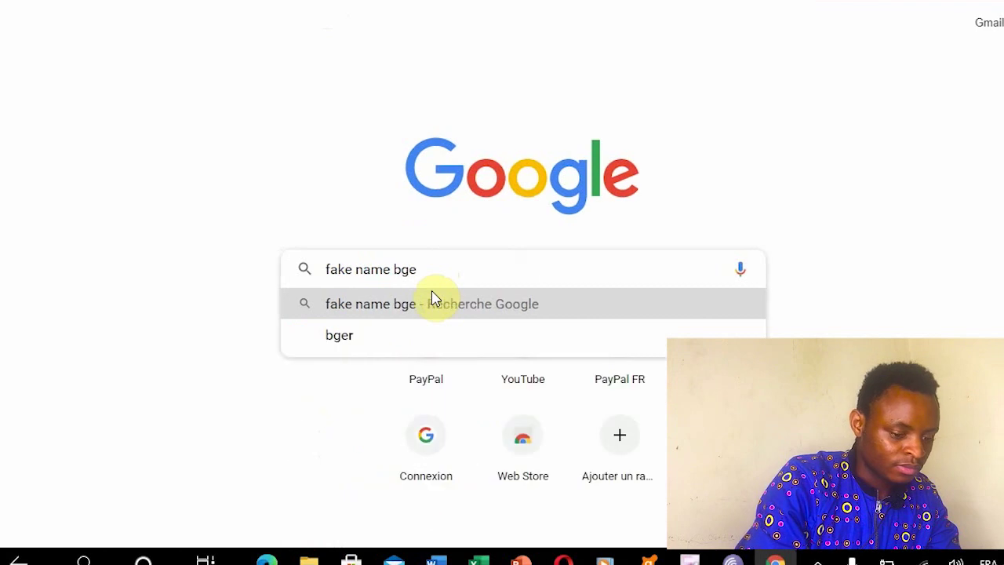
pyautogui.press('BackSpace')
pyautogui.press('BackSpace')
pyautogui.press('BackSpace')
pyautogui.write('gener')
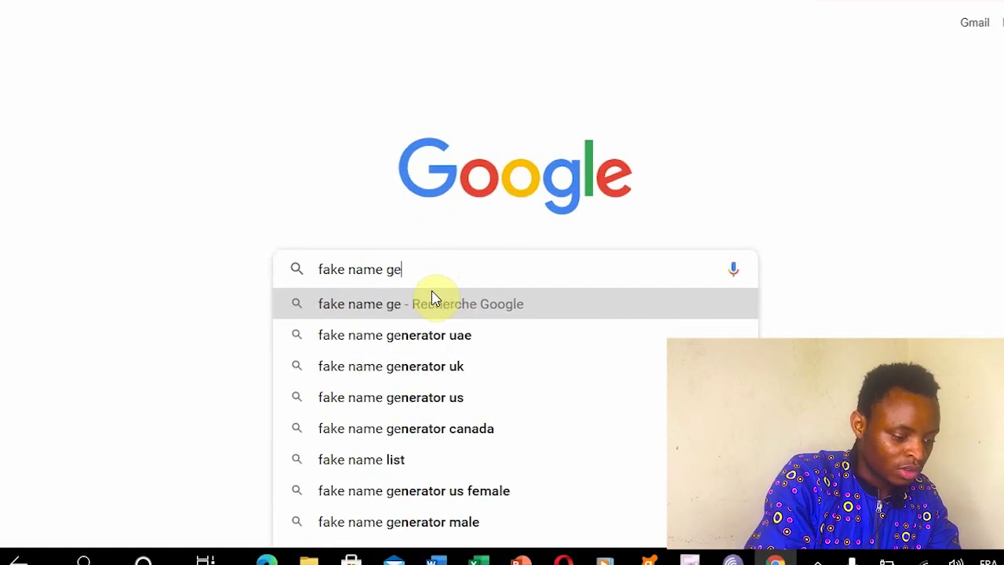
pyautogui.write('etor')
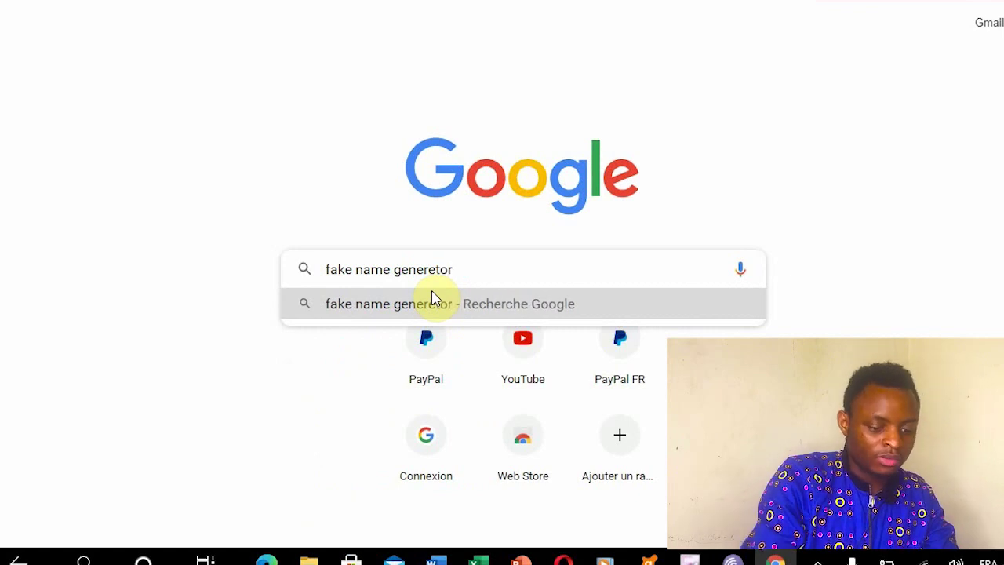
pyautogui.press('Return')
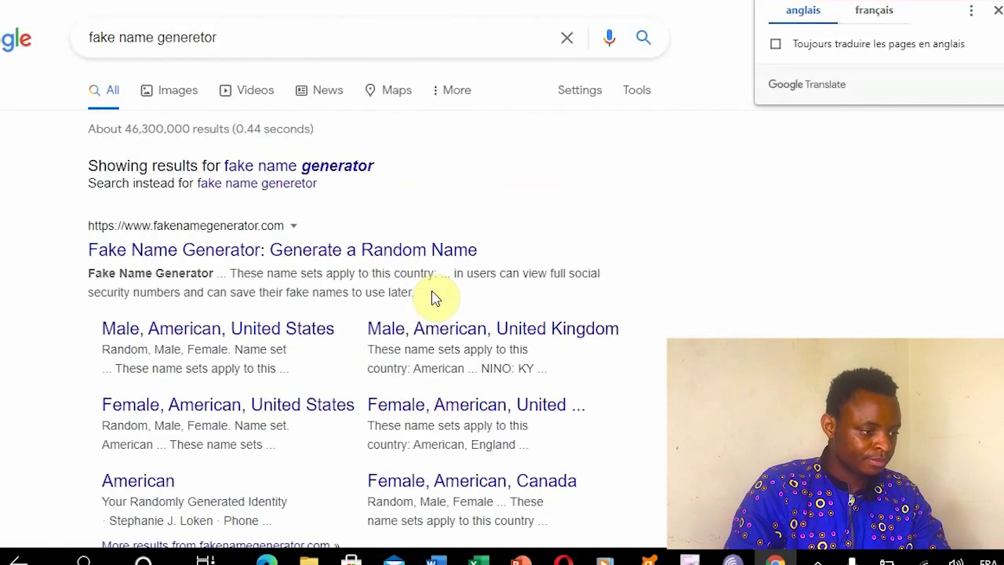
# Translate the search results into French and open the fakenamegenerator.com result.
pyautogui.click(868, 12)
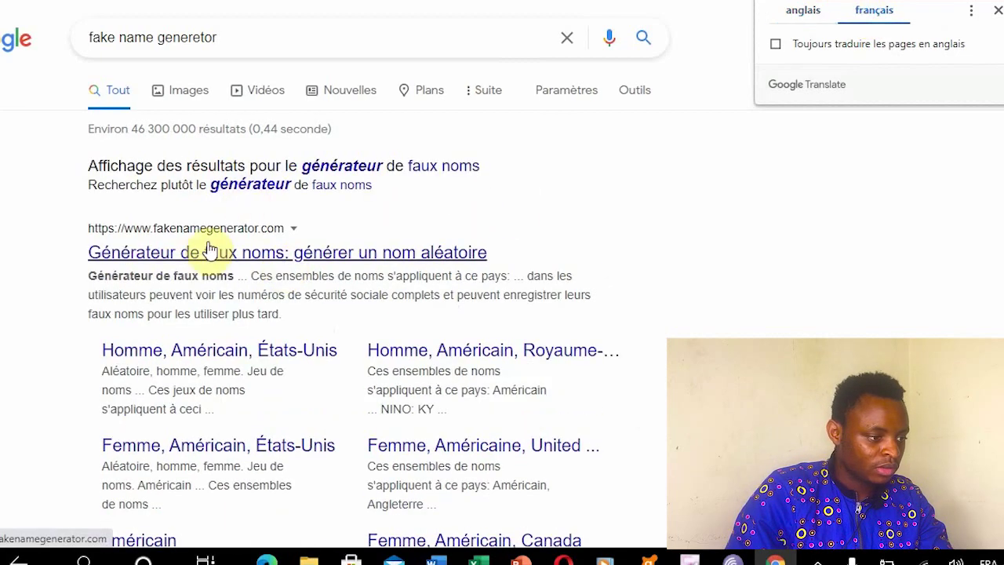
pyautogui.click(292, 263)
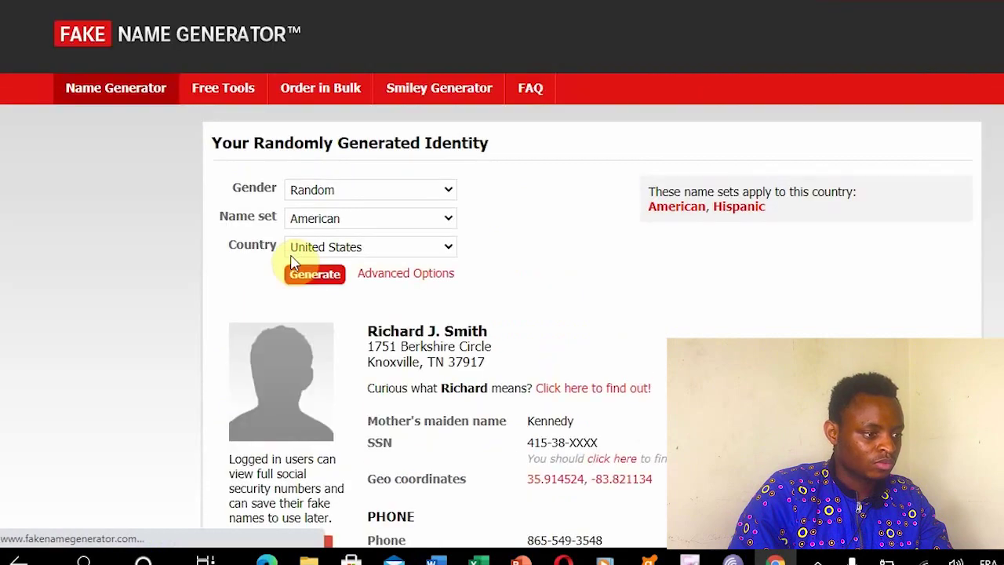
# Set the identity generator's gender to Homme and its name set to français.
pyautogui.click(447, 193)
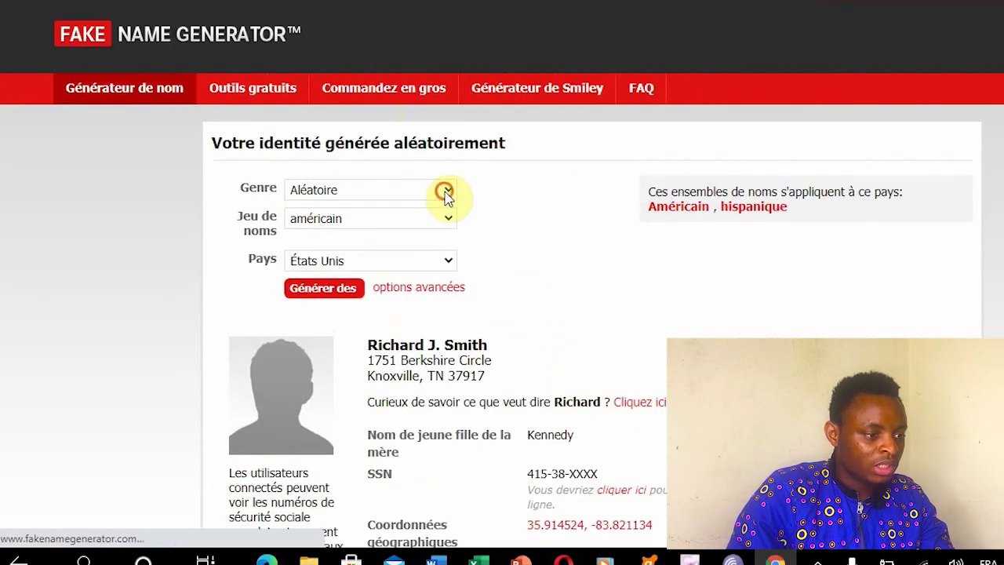
pyautogui.click(346, 222)
pyautogui.click(432, 223)
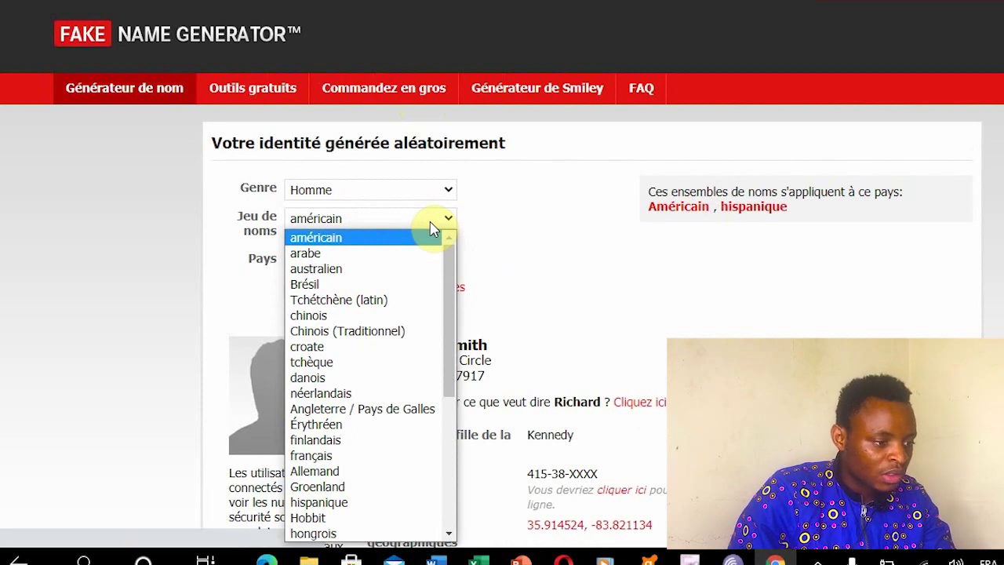
pyautogui.moveTo(453, 271); pyautogui.dragTo(465, 362)
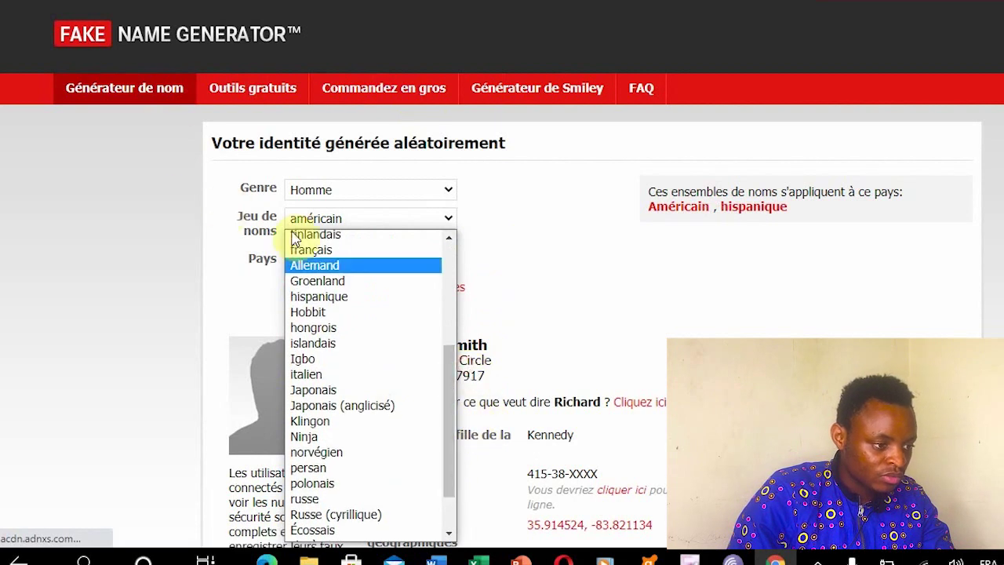
pyautogui.click(311, 271)
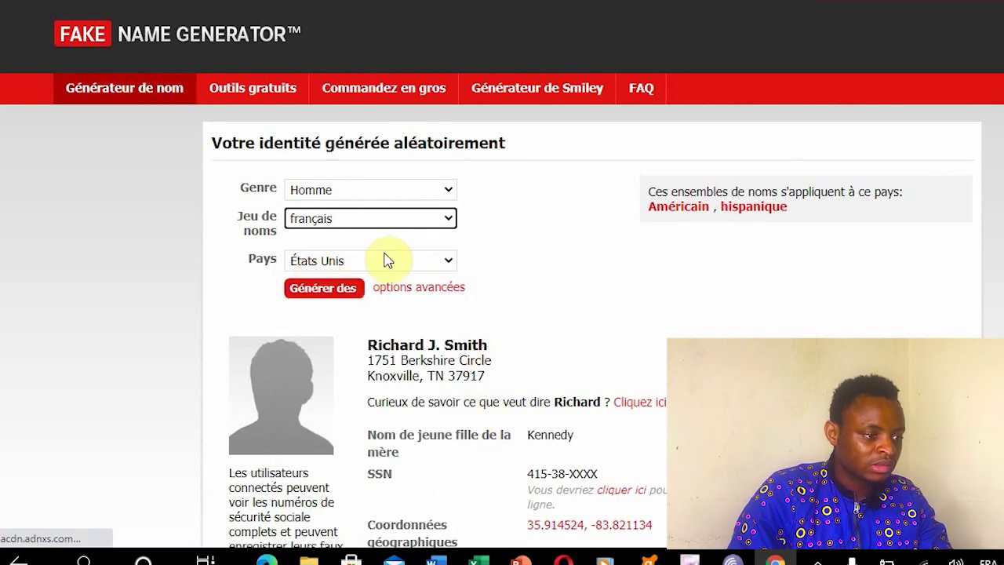
# Set the country of the generated identity to France.
pyautogui.click(431, 261)
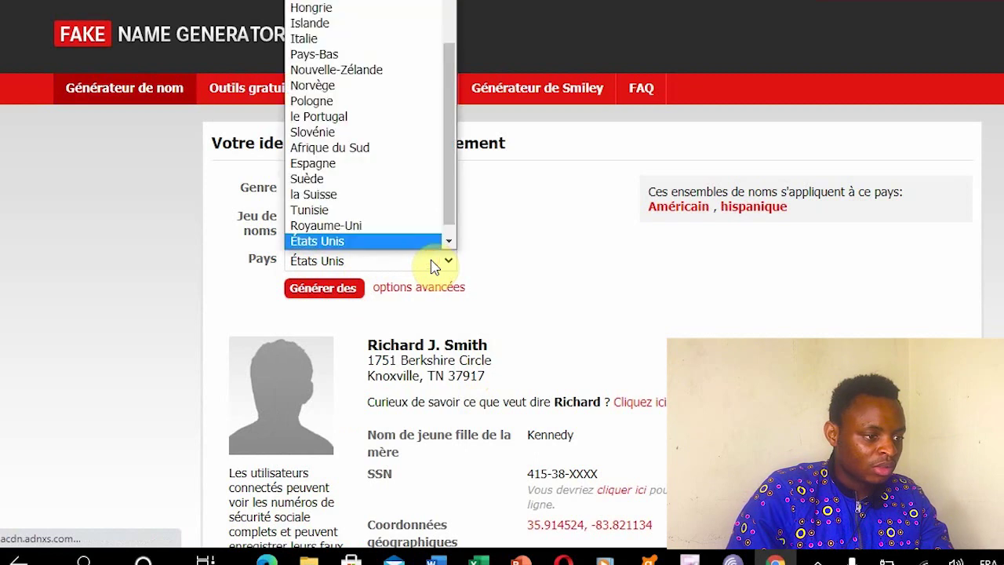
pyautogui.moveTo(450, 88); pyautogui.dragTo(450, 44)
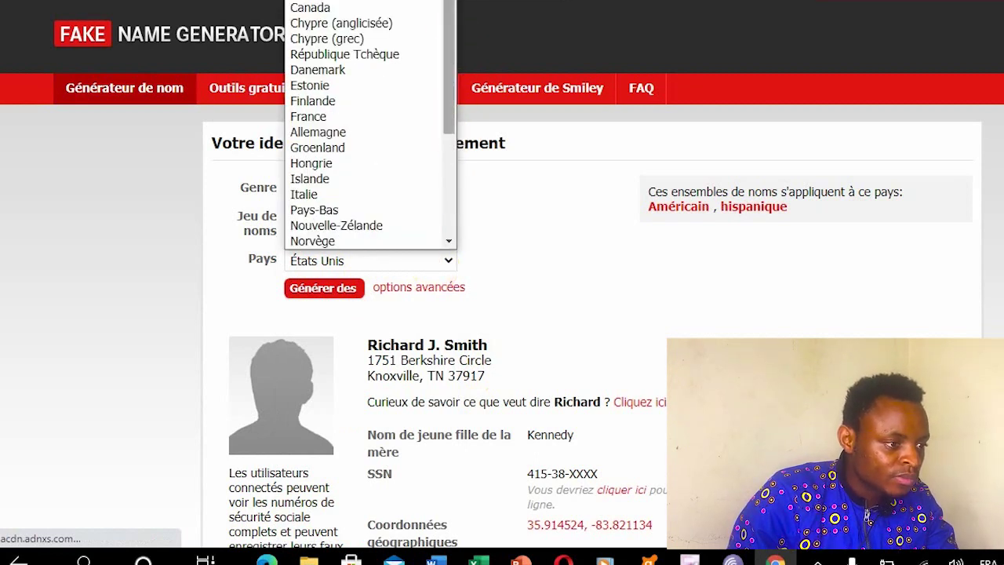
pyautogui.scroll(-2, 457, 9)
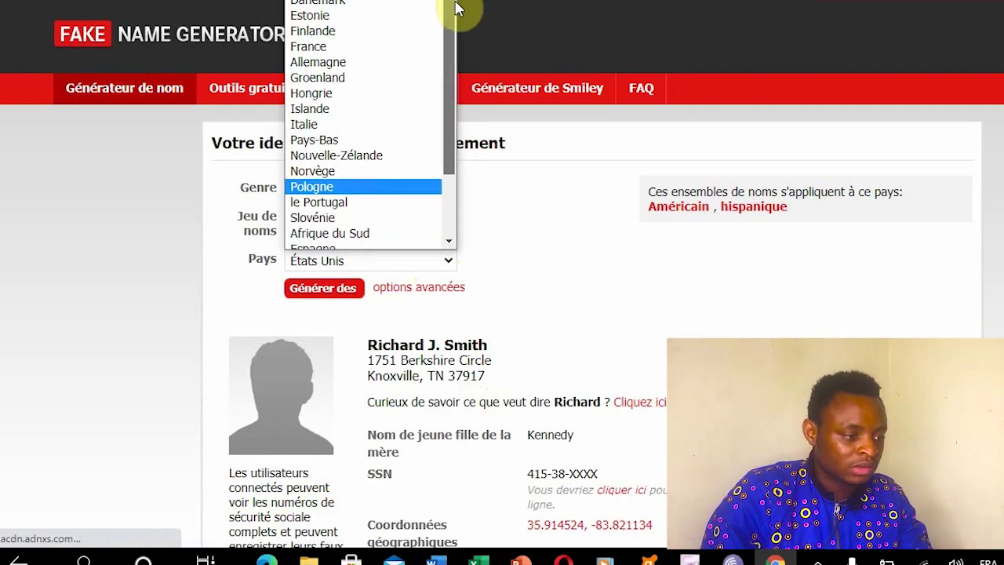
pyautogui.scroll(-3, 457, 9)
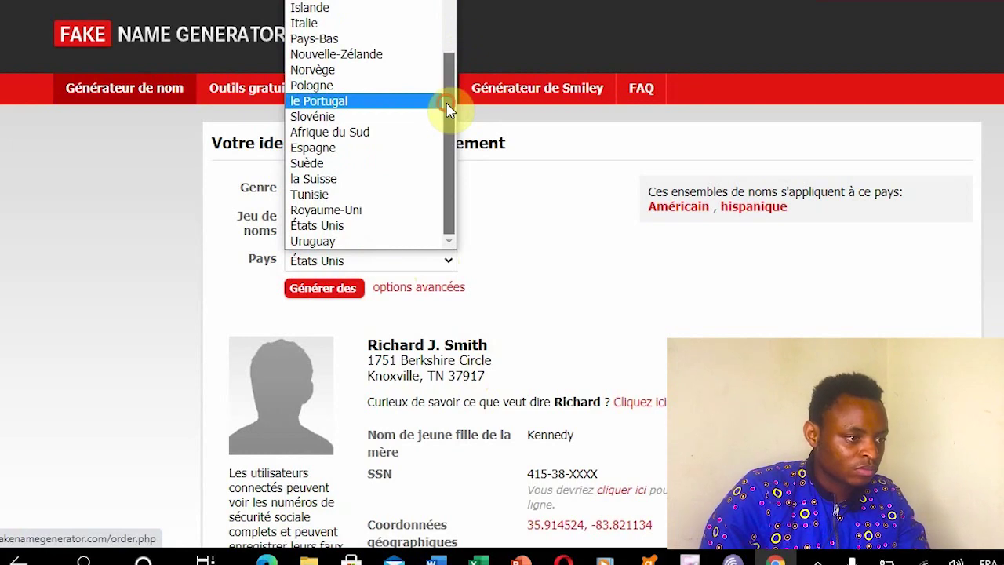
pyautogui.moveTo(446, 103); pyautogui.dragTo(447, 102)
pyautogui.scroll(3, 368, 118)
pyautogui.click(347, 112)
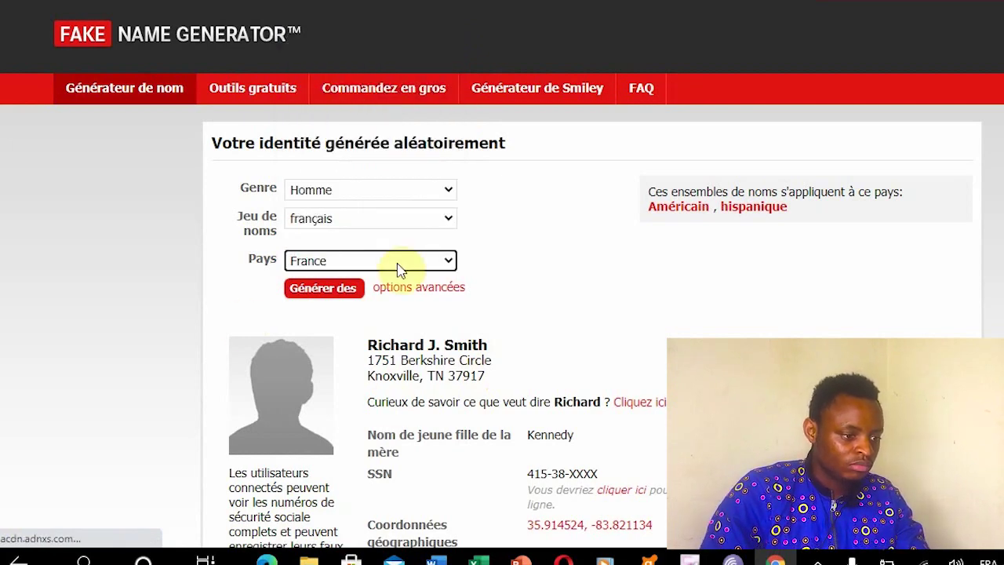
# Generate a new random identity with the chosen settings and view its address and phone details.
pyautogui.scroll(-1, 510, 305)
pyautogui.click(320, 204)
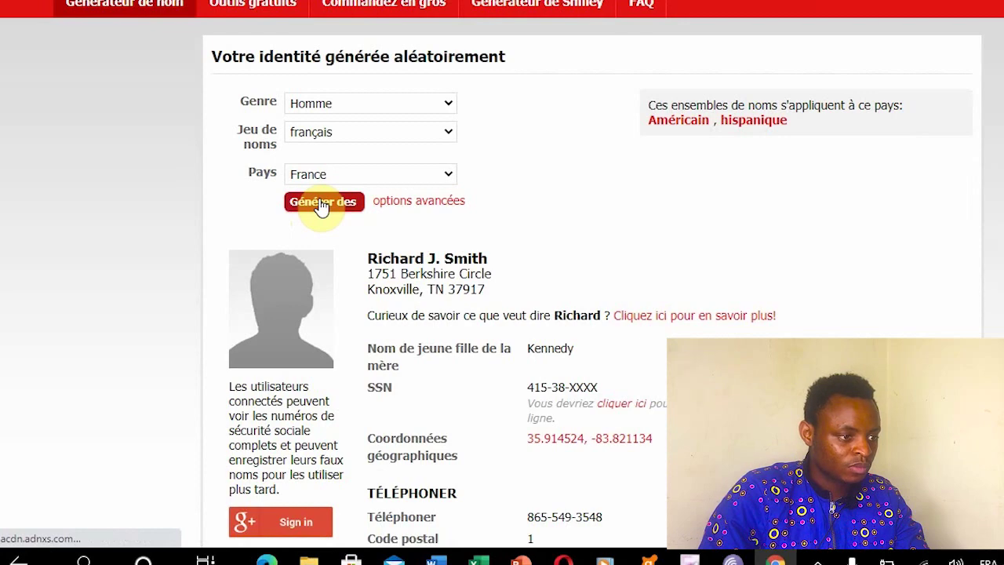
pyautogui.scroll(-3, 502, 348)
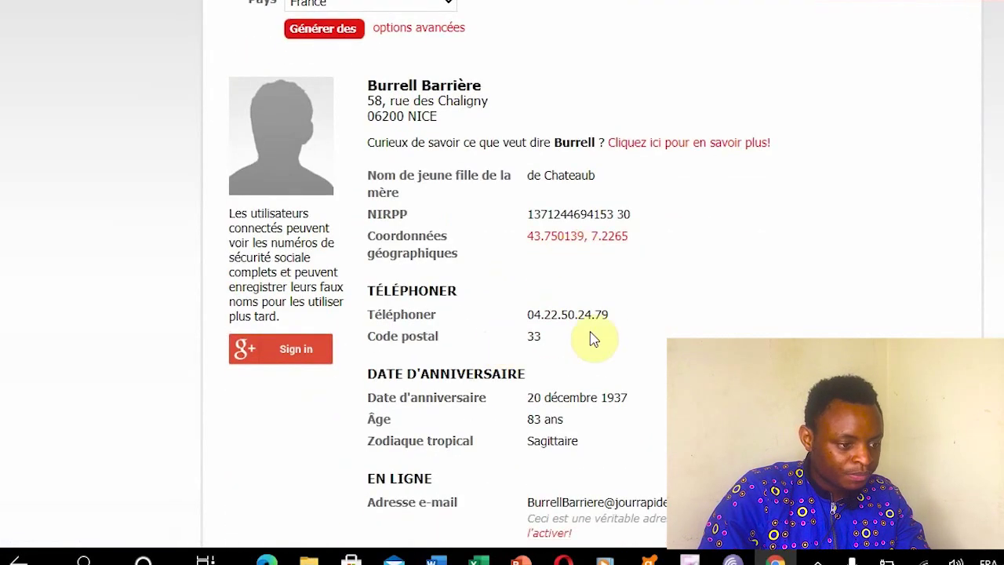
# Copy the generated phone number into the business phone field, using the France +33 country code.
pyautogui.moveTo(611, 314); pyautogui.dragTo(527, 326)
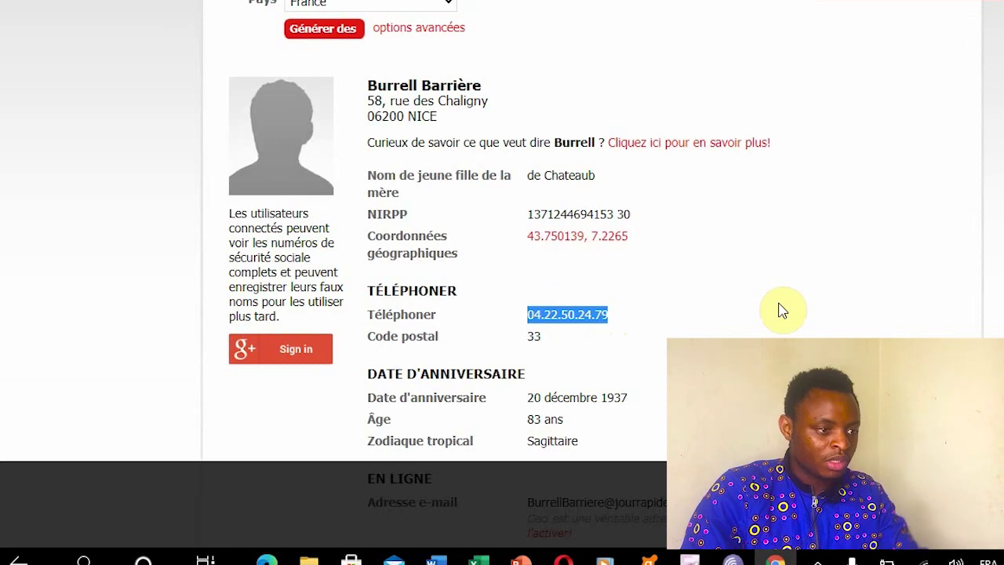
pyautogui.click(210, 1)
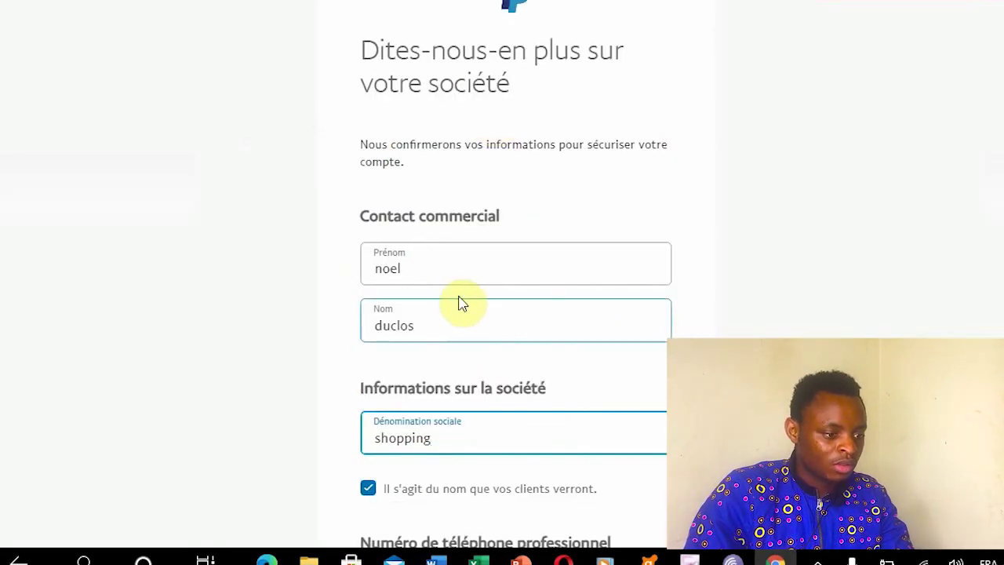
pyautogui.click(453, 445)
pyautogui.scroll(-4, 458, 446)
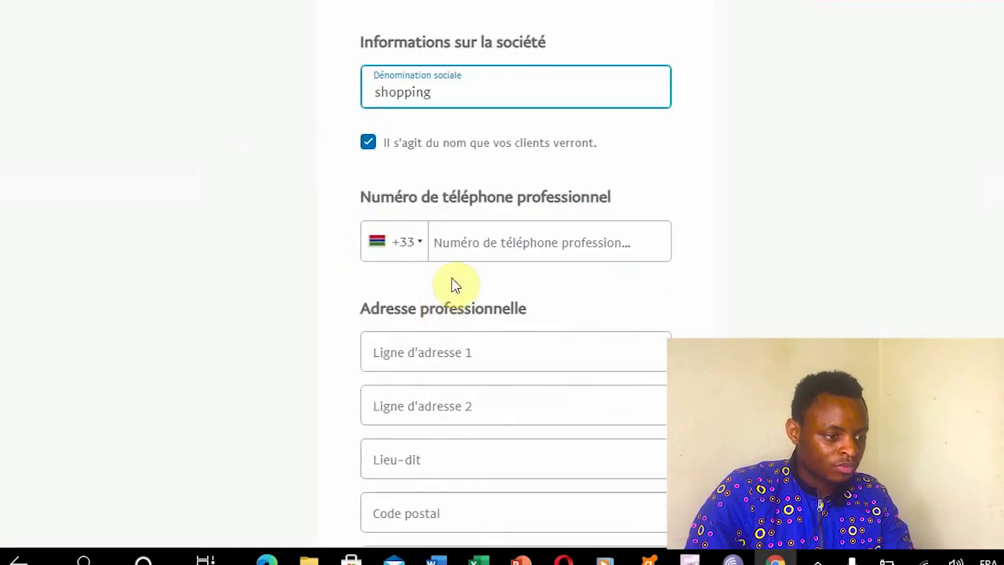
pyautogui.click(455, 244)
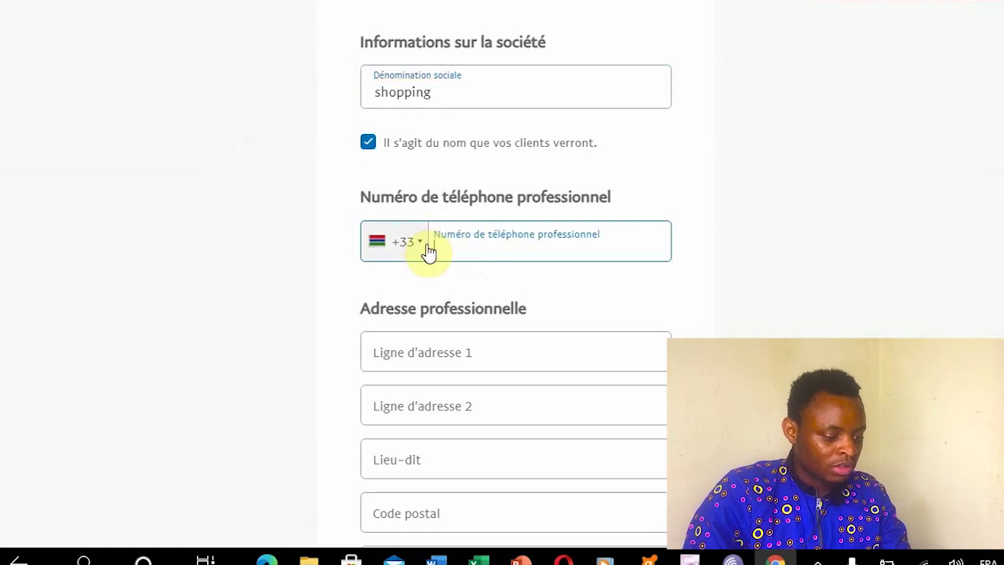
pyautogui.hotkey('ctrl', 'v')
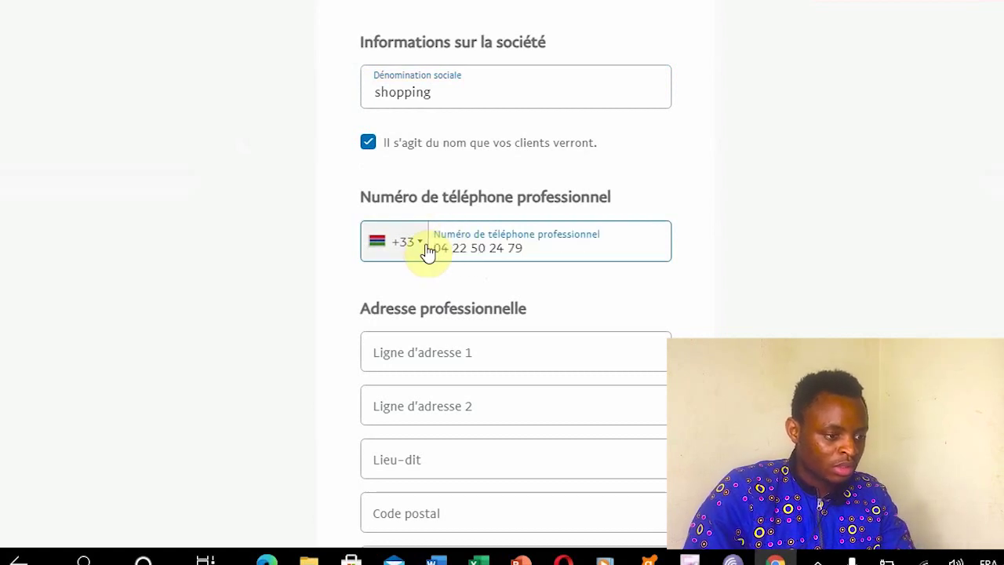
pyautogui.click(422, 243)
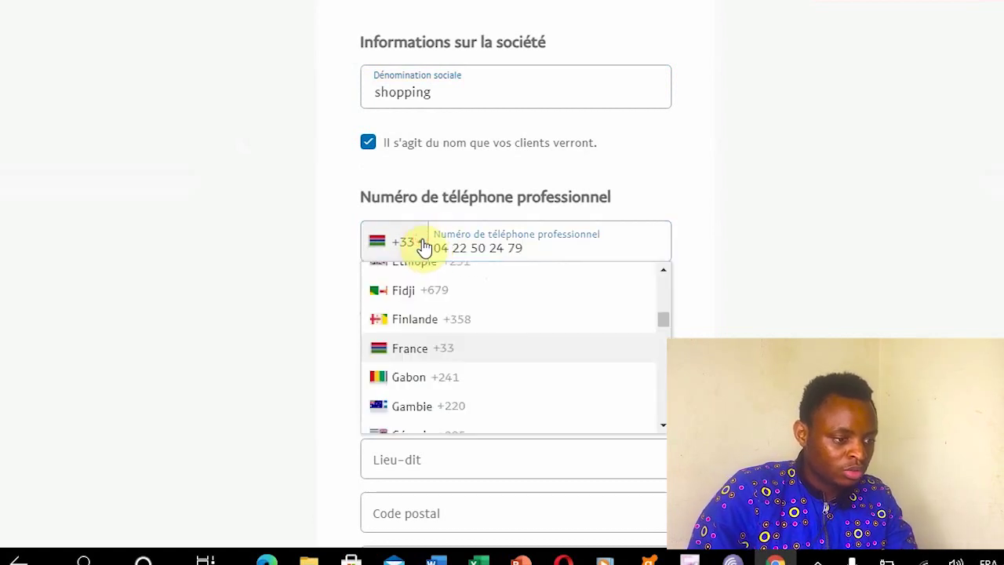
pyautogui.click(431, 349)
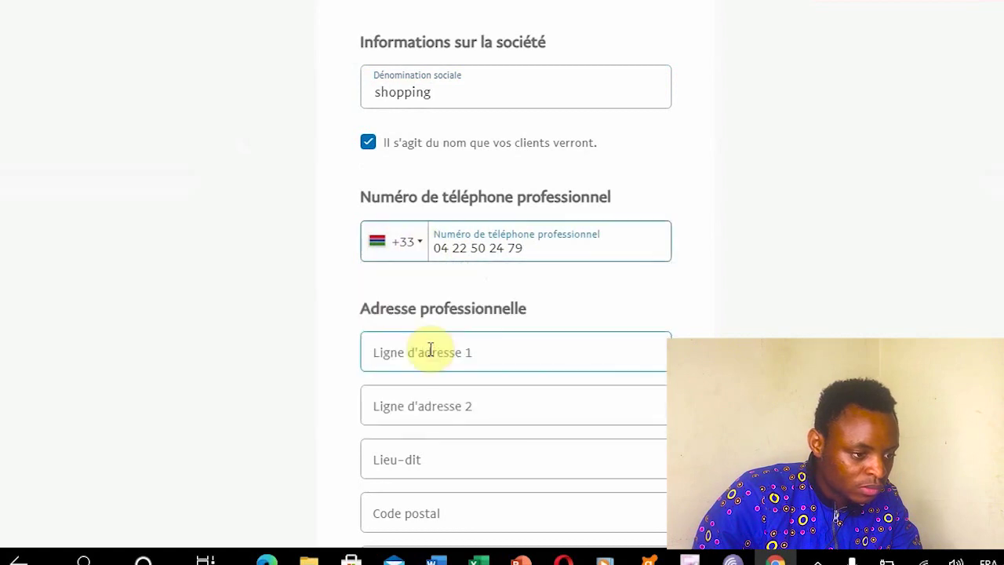
# Review the empty business address fields and look through the generated identity's details for matching information.
pyautogui.click(457, 339)
pyautogui.scroll(-1, 464, 337)
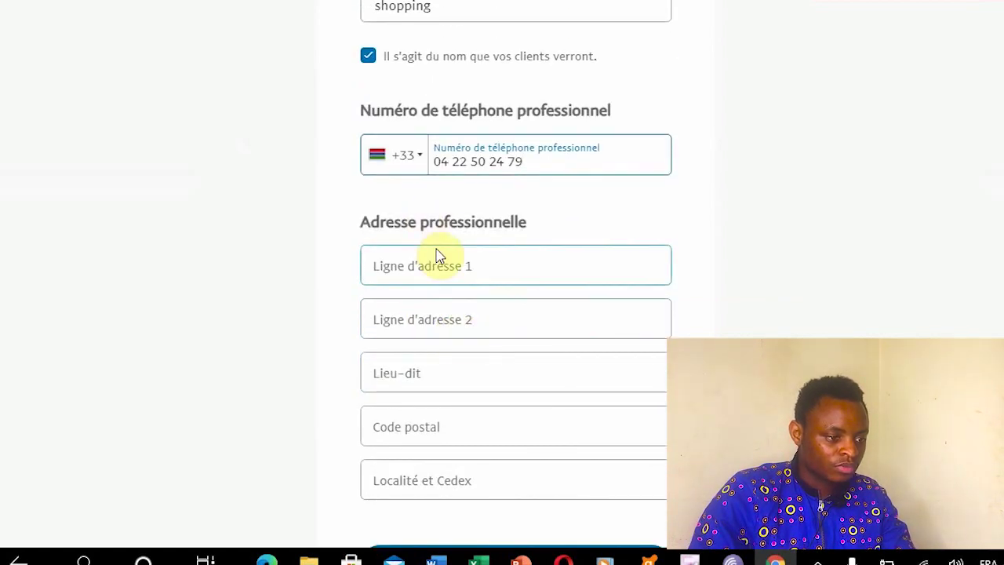
pyautogui.scroll(-1, 437, 282)
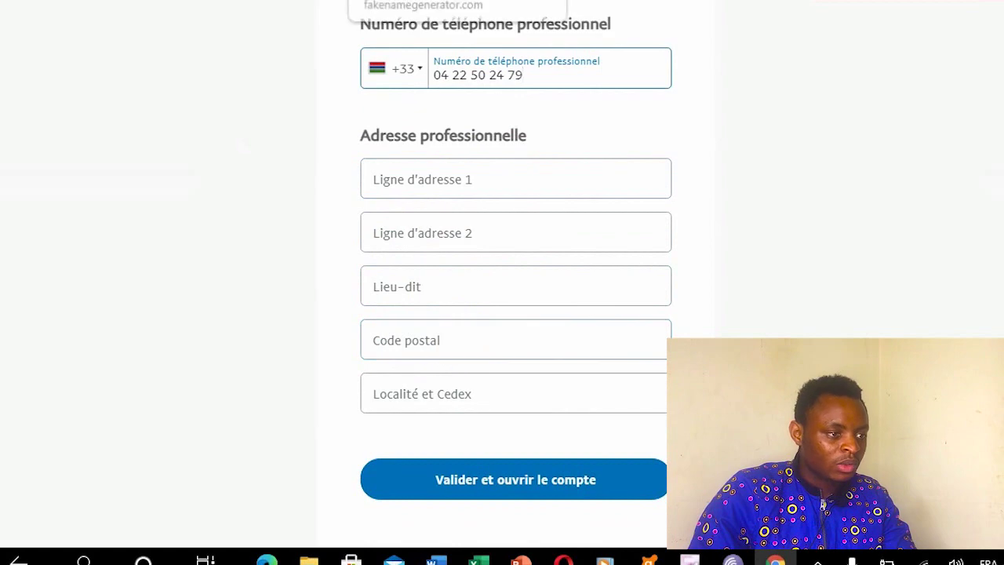
pyautogui.click(424, 1)
pyautogui.scroll(-1, 499, 380)
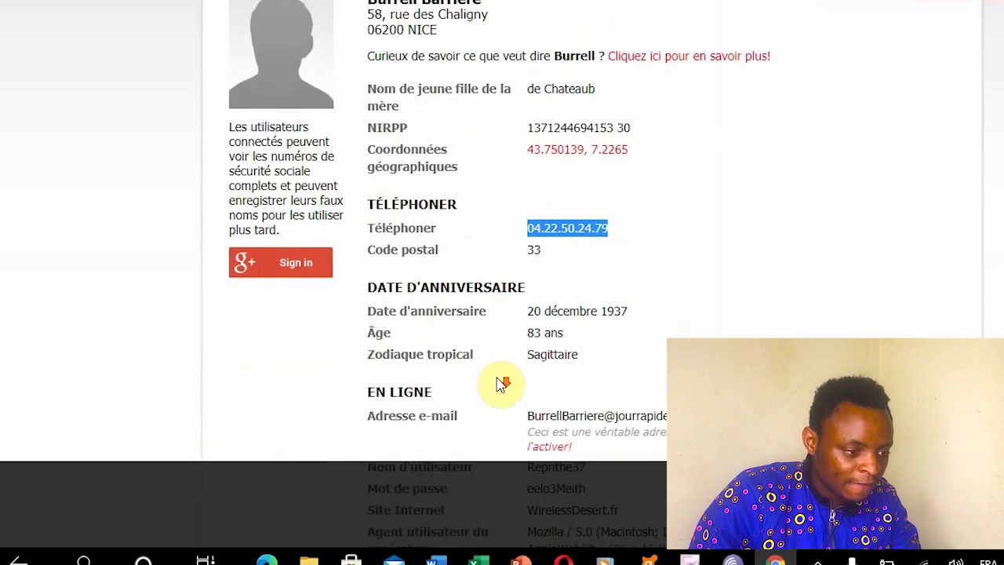
pyautogui.scroll(-2, 502, 383)
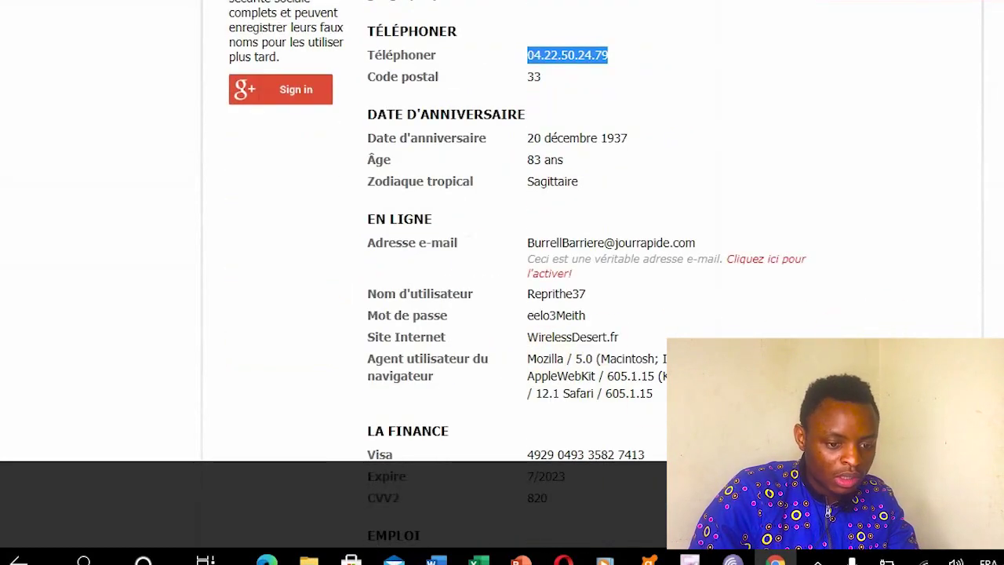
pyautogui.scroll(-2, 411, 385)
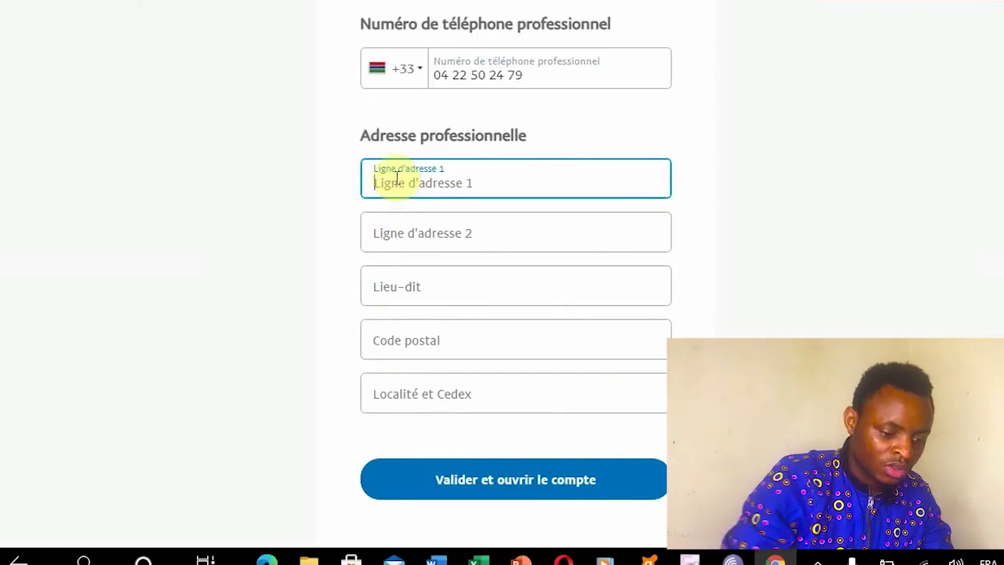
pyautogui.write('pa')
pyautogui.press('BackSpace')
pyautogui.press('BackSpace')
pyautogui.press('BackSpace')
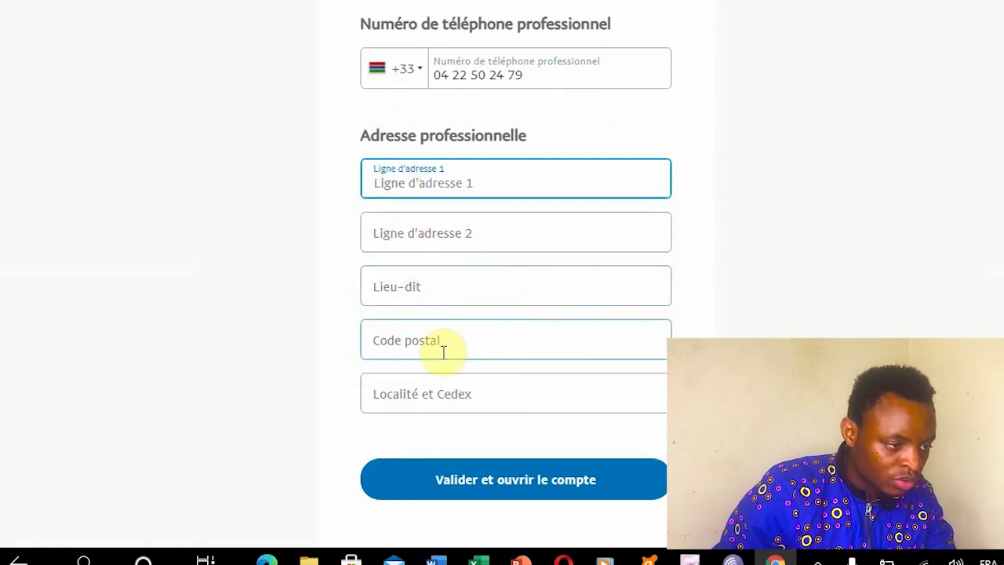
# Fill in both business address lines, the postal code and the locality from the generated identity, and submit the company details.
pyautogui.click(436, 0)
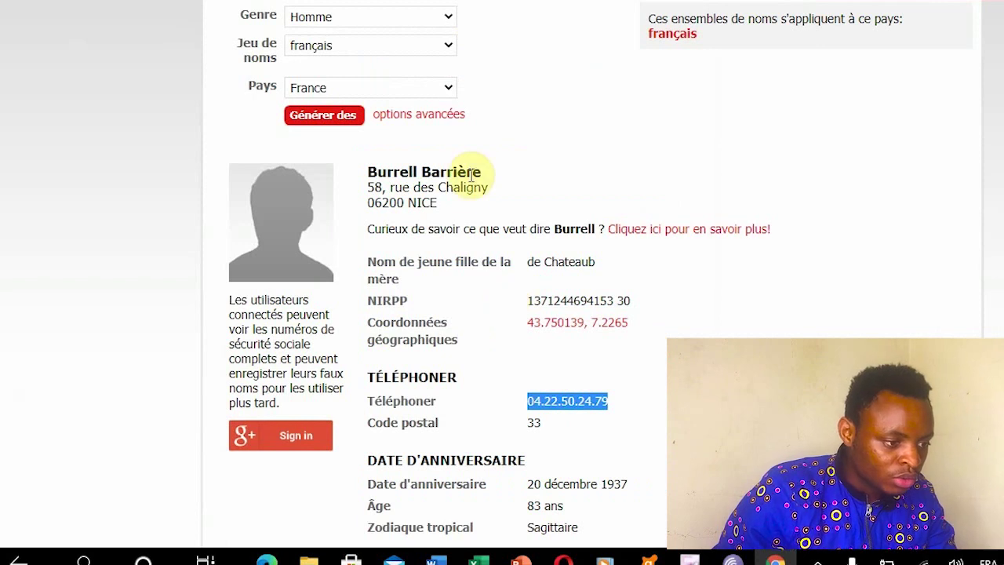
pyautogui.moveTo(450, 205); pyautogui.dragTo(360, 198)
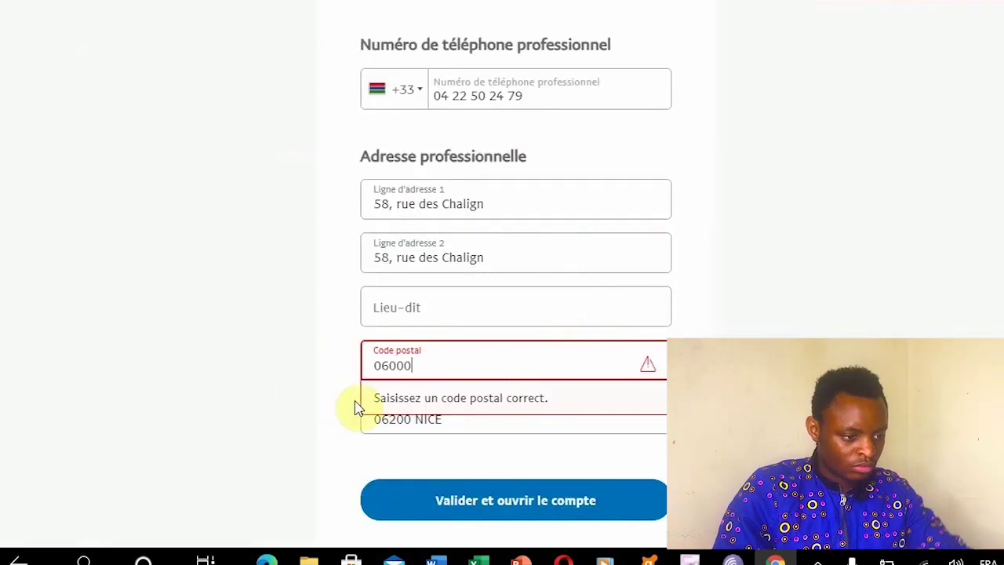
pyautogui.click(520, 507)
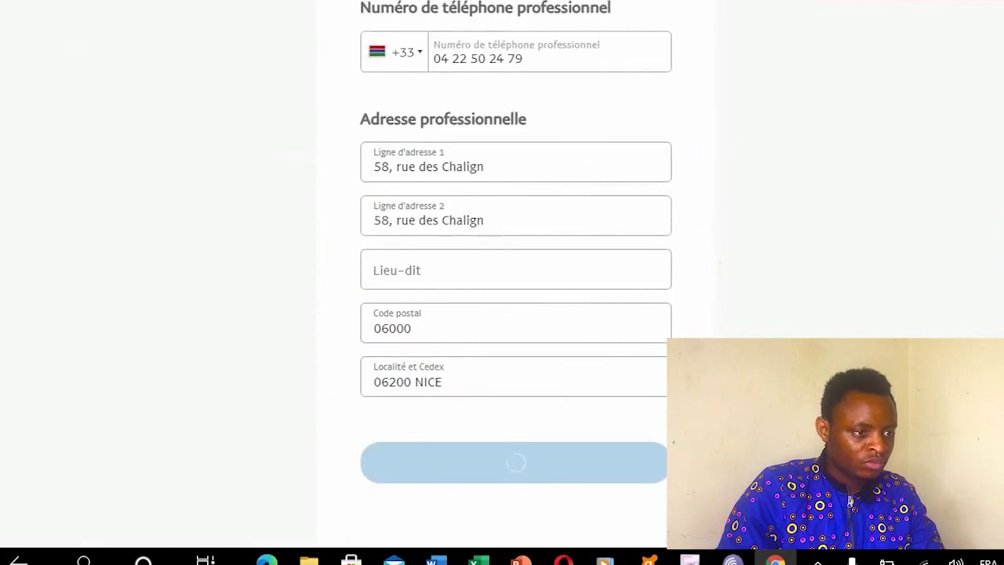
# Check the generated identity's postal code and town again and return to the PayPal sign-up form.
pyautogui.click(392, 4)
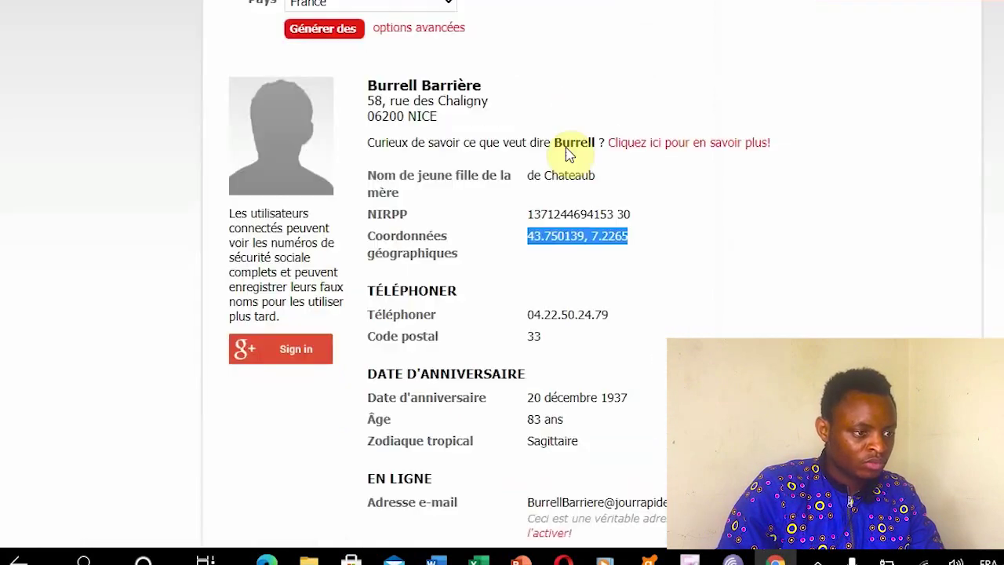
pyautogui.doubleClick(406, 116)
pyautogui.click(230, 11)
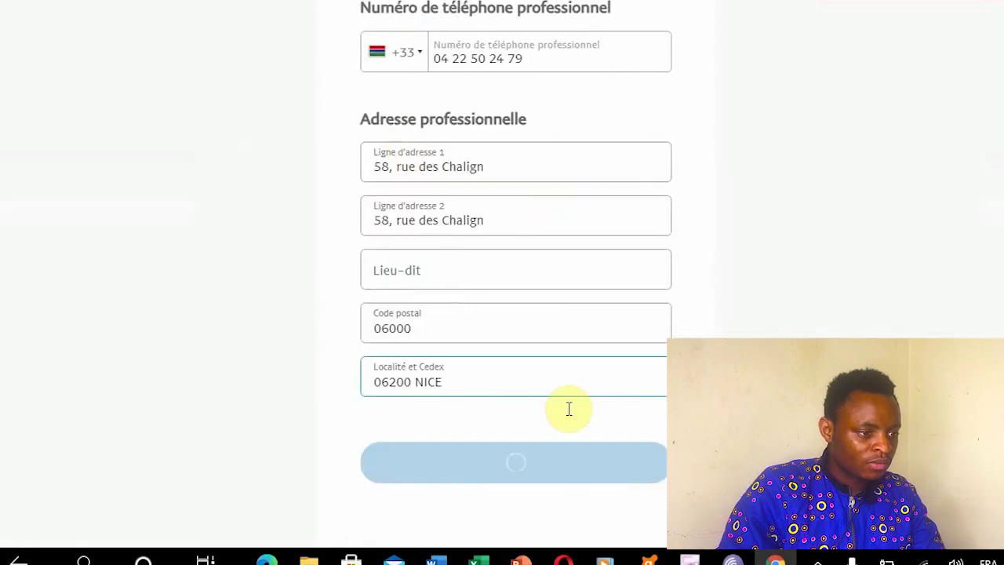
# Describe the company as Entreprise individuelle with product keyword Biens divers and card statement name N0987, and continue.
pyautogui.click(511, 291)
pyautogui.click(629, 286)
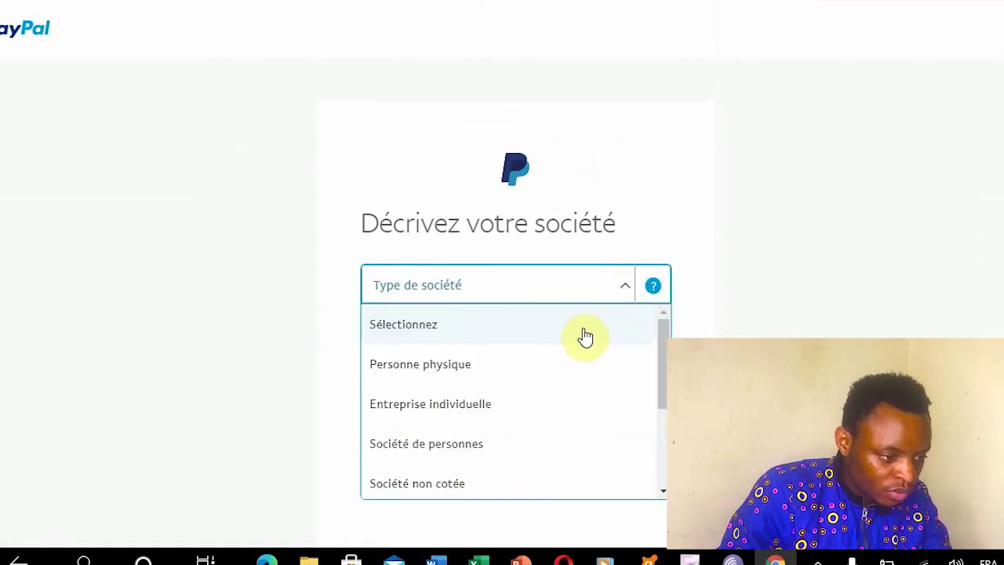
pyautogui.click(517, 418)
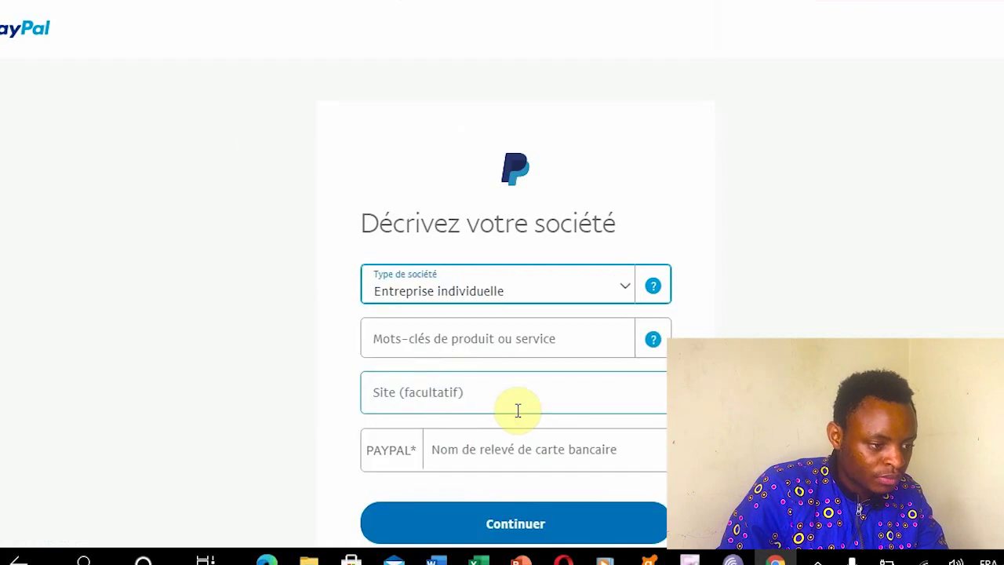
pyautogui.click(526, 350)
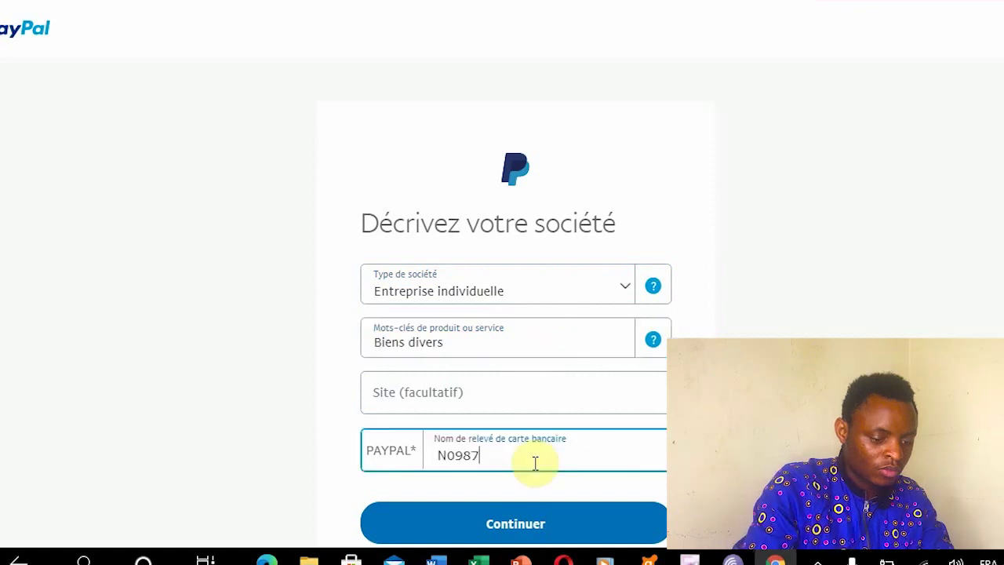
pyautogui.click(604, 538)
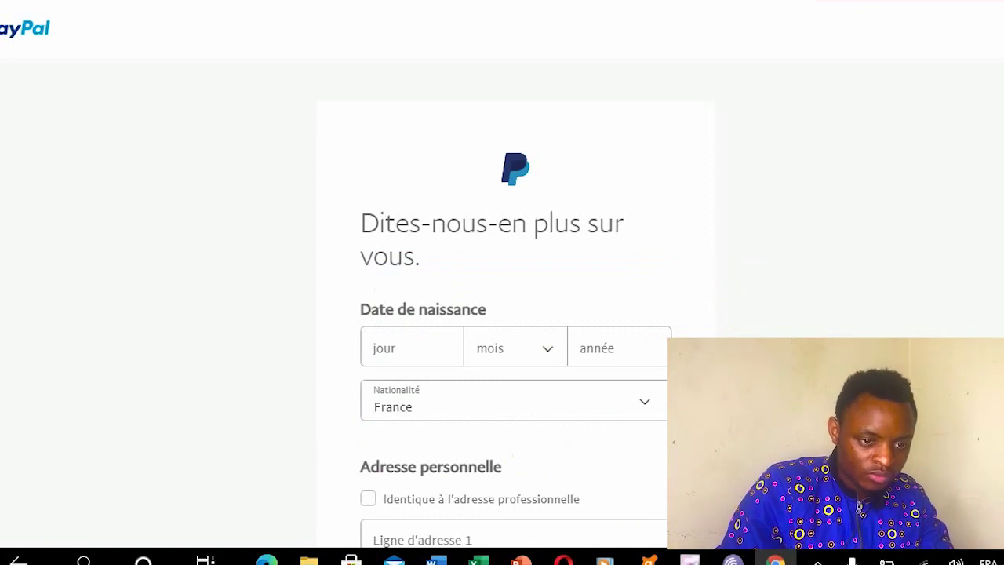
# Enter the account holder's day, month and year of birth in the personal details form.
pyautogui.scroll(-2, 502, 314)
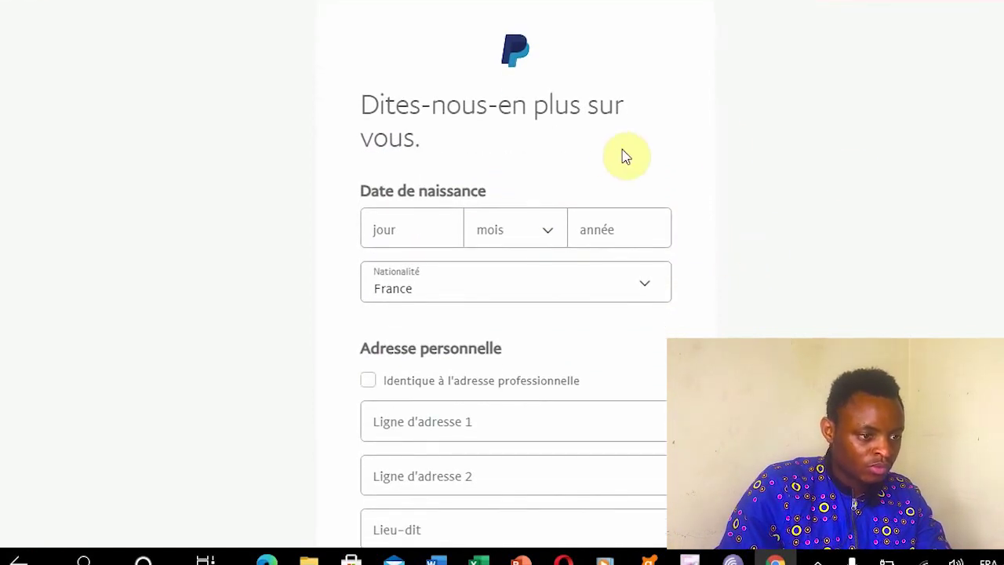
pyautogui.click(419, 230)
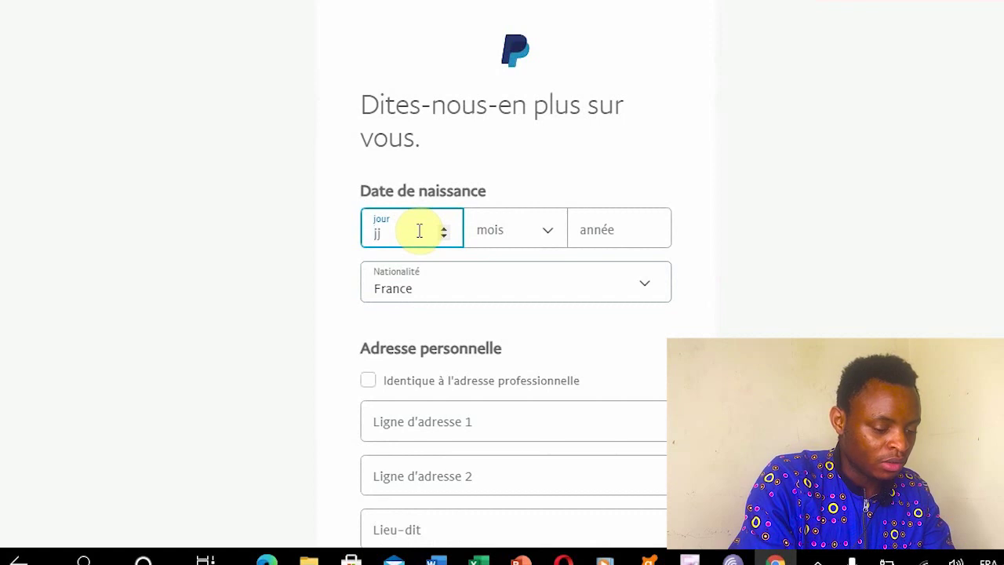
pyautogui.write('2')
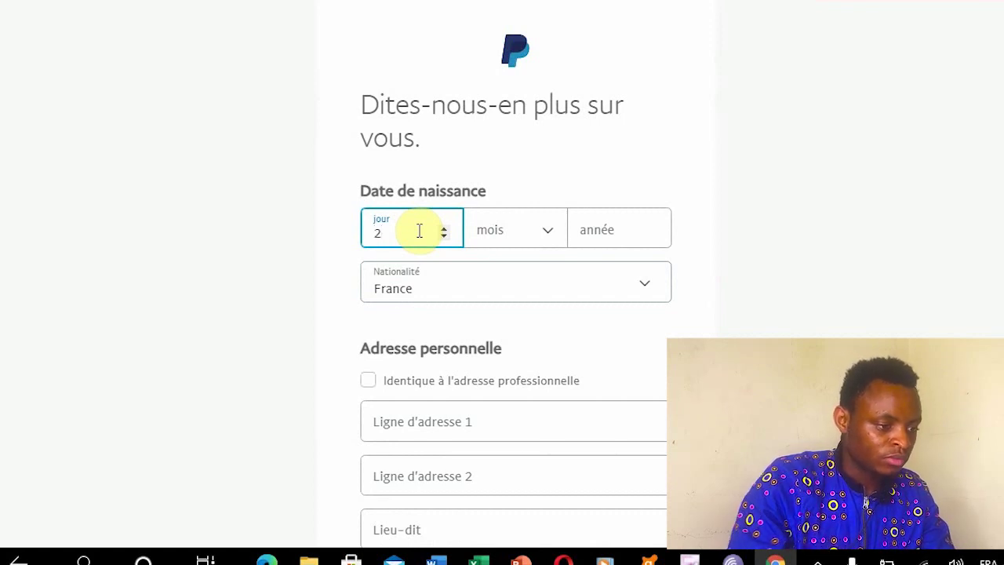
pyautogui.click(502, 236)
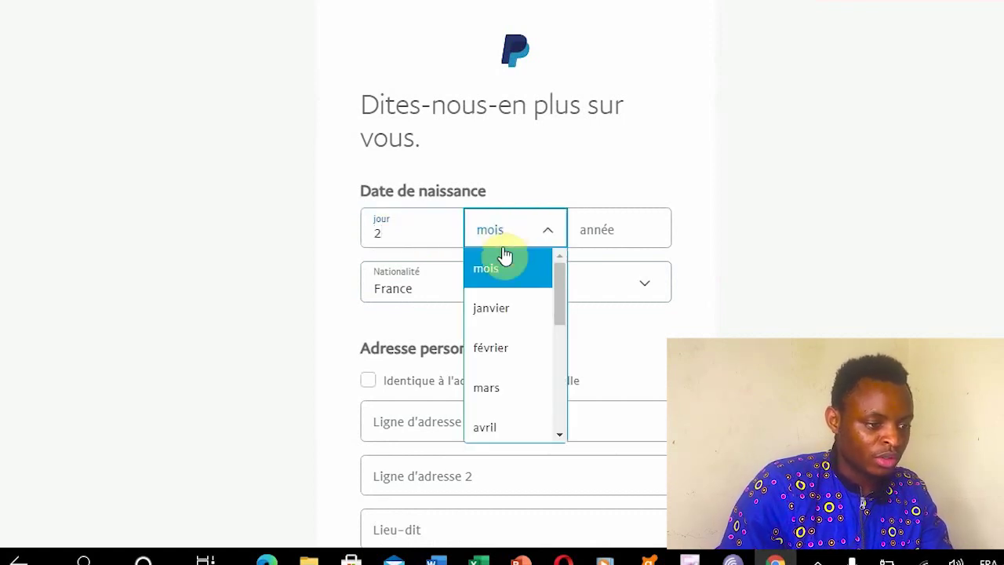
pyautogui.click(491, 309)
pyautogui.click(581, 234)
pyautogui.click(648, 236)
pyautogui.doubleClick(592, 233)
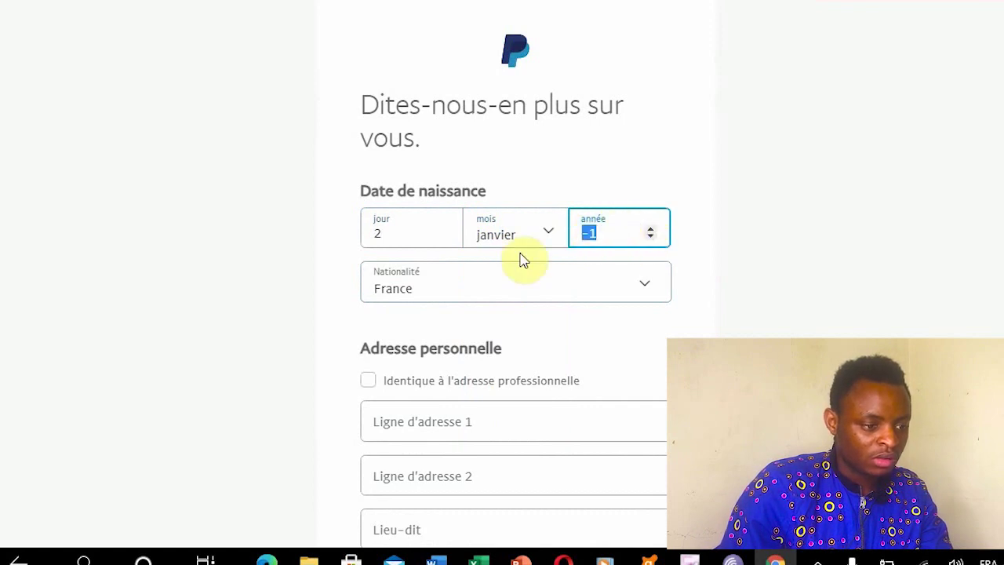
pyautogui.write('2009')
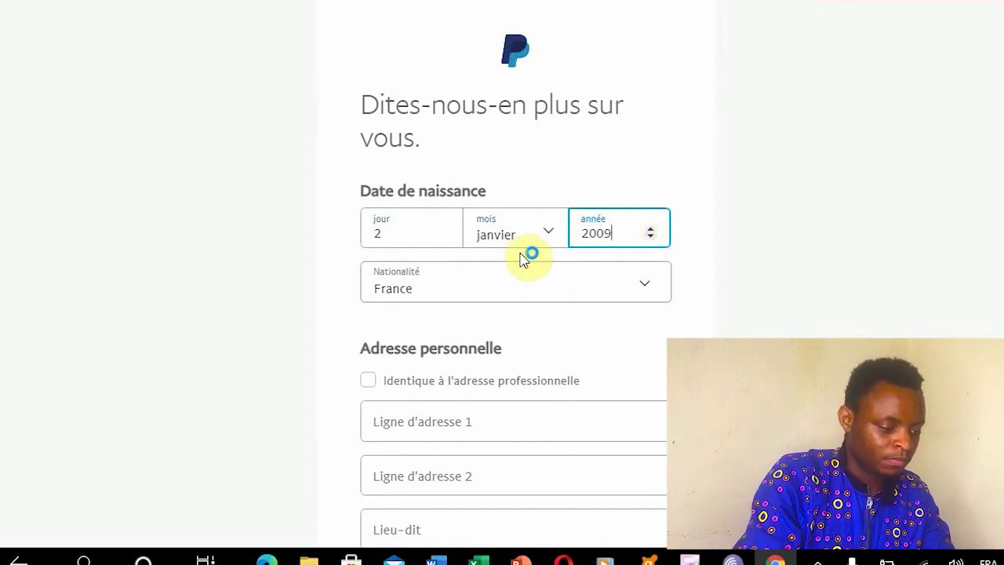
# Correct the year in the account holder's date of birth, keeping France as the nationality.
pyautogui.click(853, 228)
pyautogui.click(618, 231)
pyautogui.press('BackSpace')
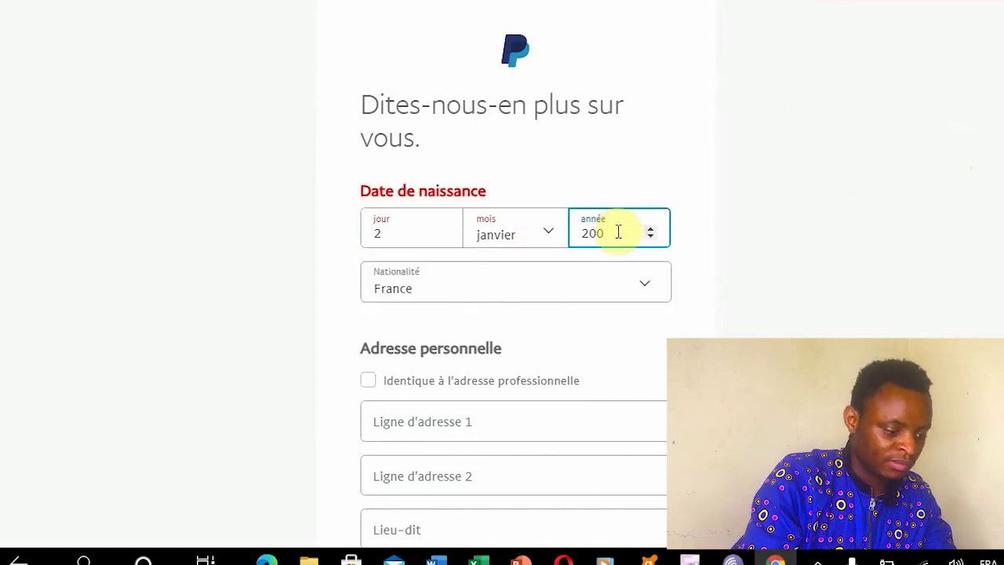
pyautogui.write('0')
pyautogui.click(826, 216)
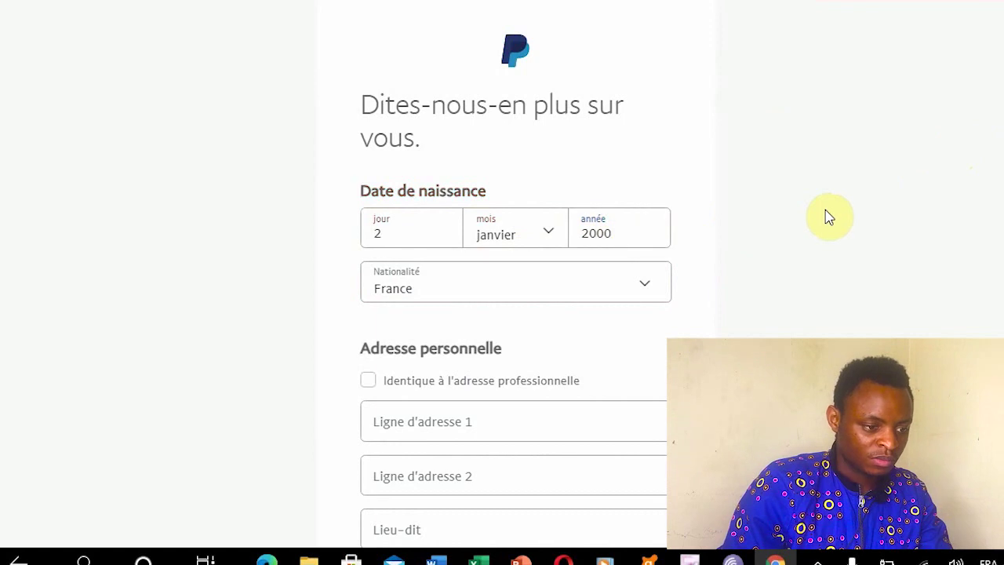
pyautogui.click(560, 277)
pyautogui.click(835, 168)
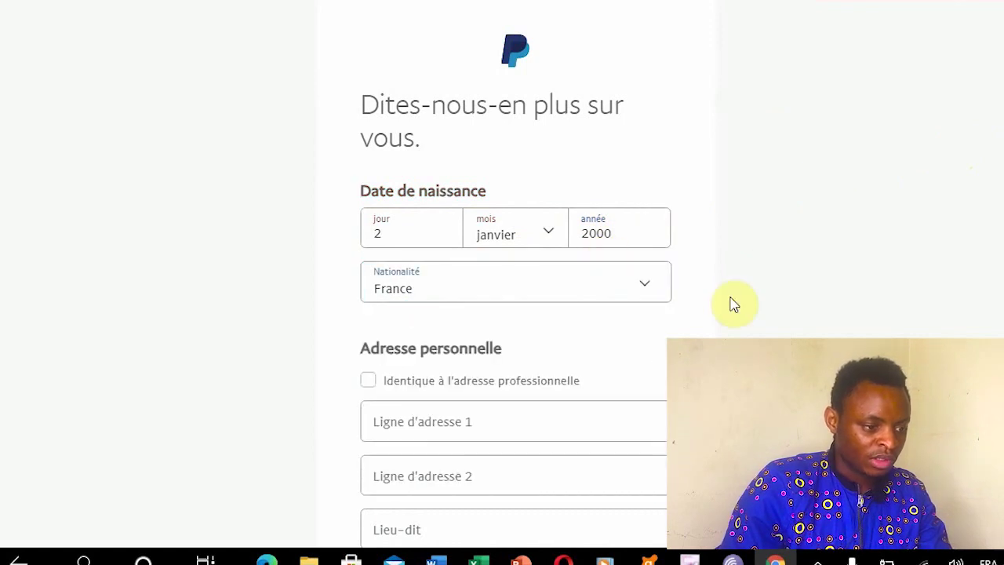
# Set the personal address and phone number as identical to the business ones and submit the personal details.
pyautogui.scroll(-3, 725, 311)
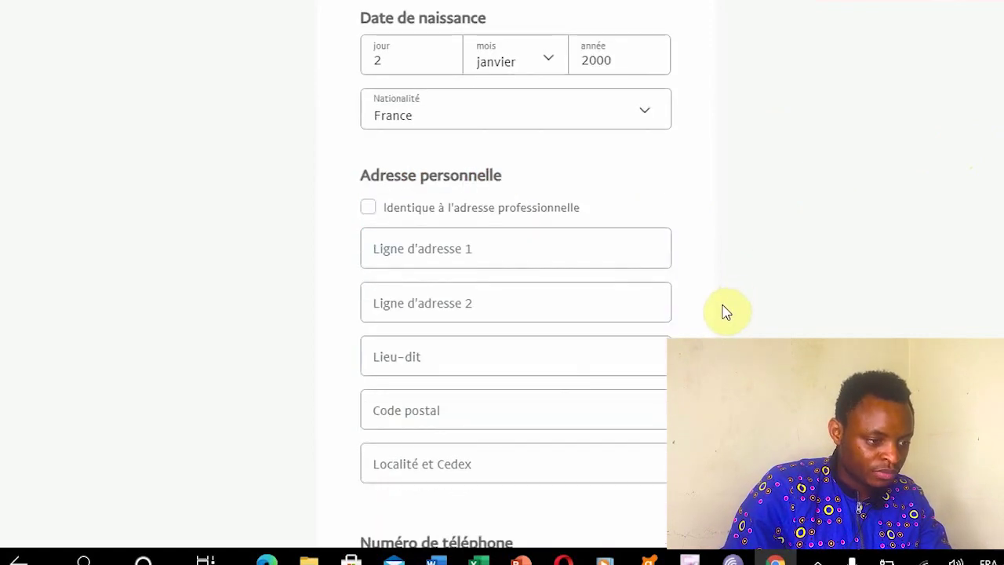
pyautogui.click(369, 208)
pyautogui.scroll(-3, 370, 217)
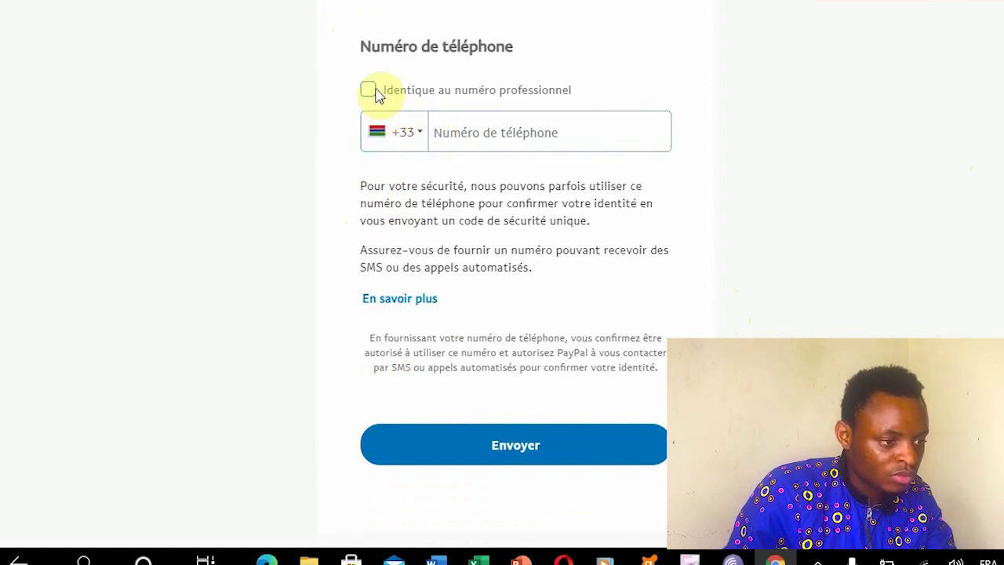
pyautogui.click(411, 89)
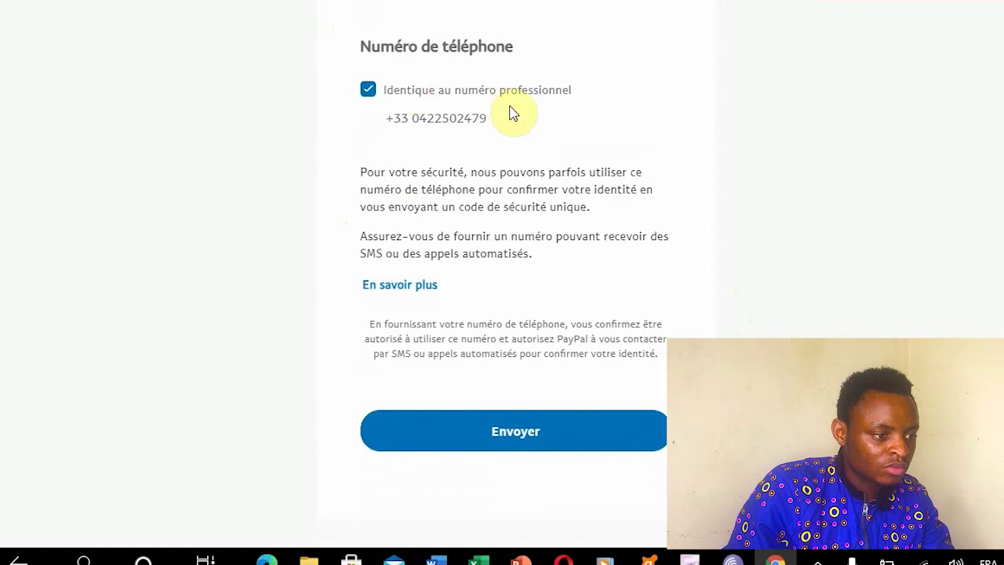
pyautogui.click(634, 455)
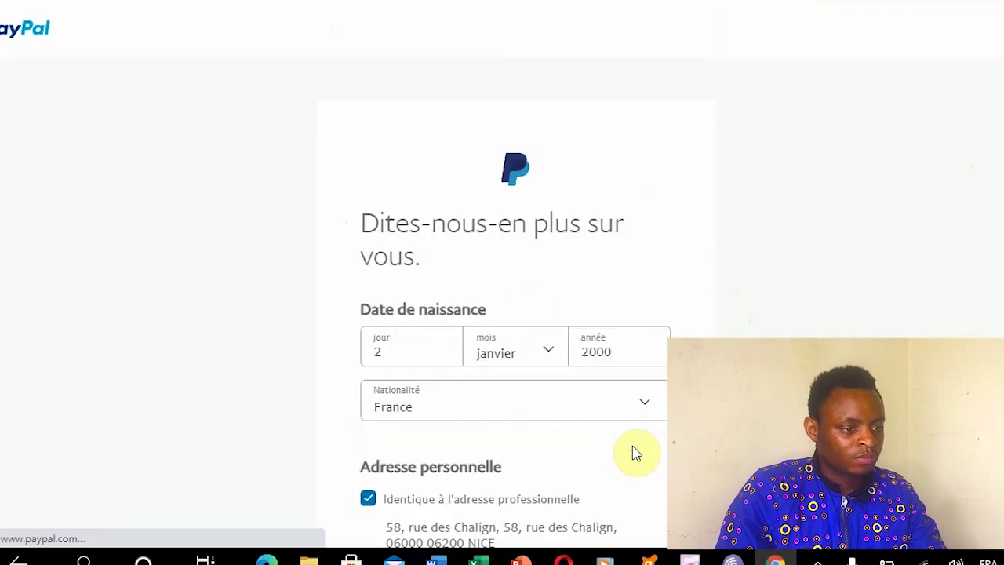
# Examine the new business account's home page, including the balance, quick links and pending setup tasks.
pyautogui.scroll(-2, 634, 453)
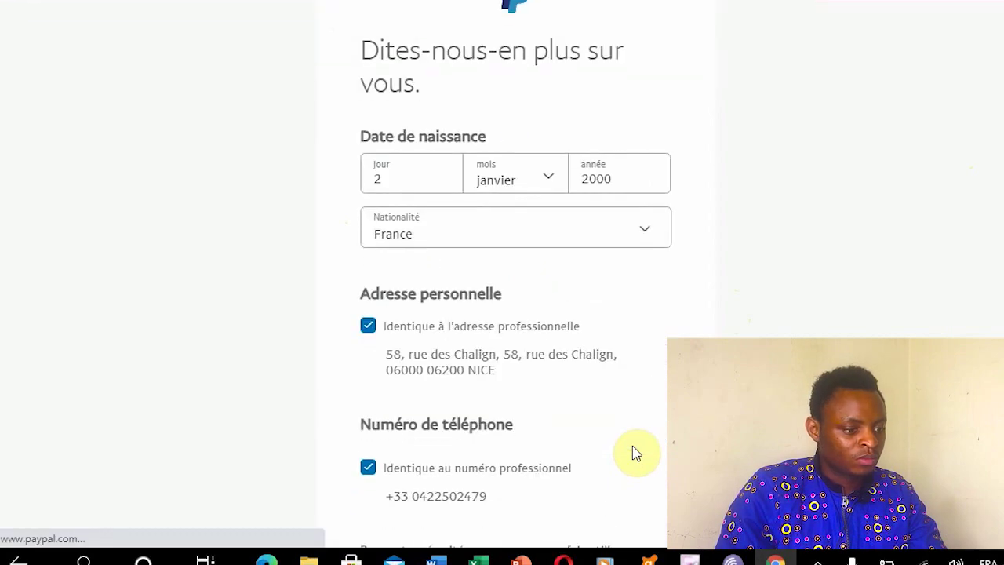
pyautogui.scroll(-5, 635, 453)
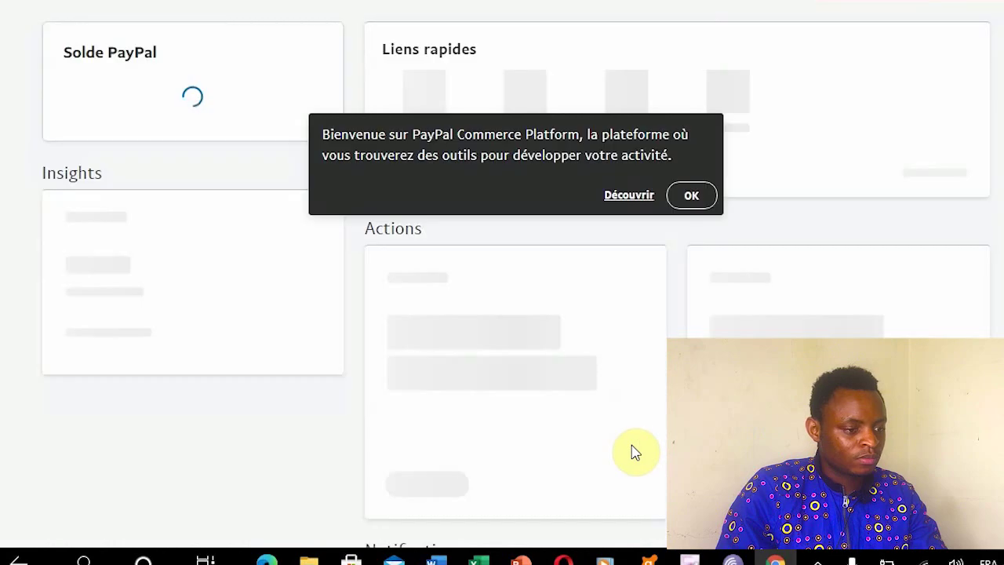
pyautogui.scroll(2, 635, 453)
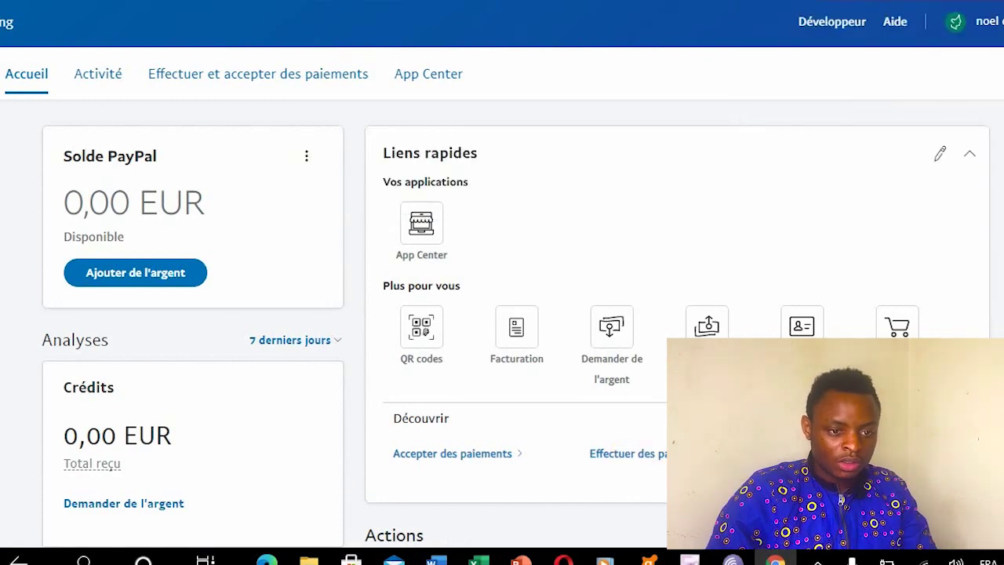
pyautogui.scroll(-7, 502, 314)
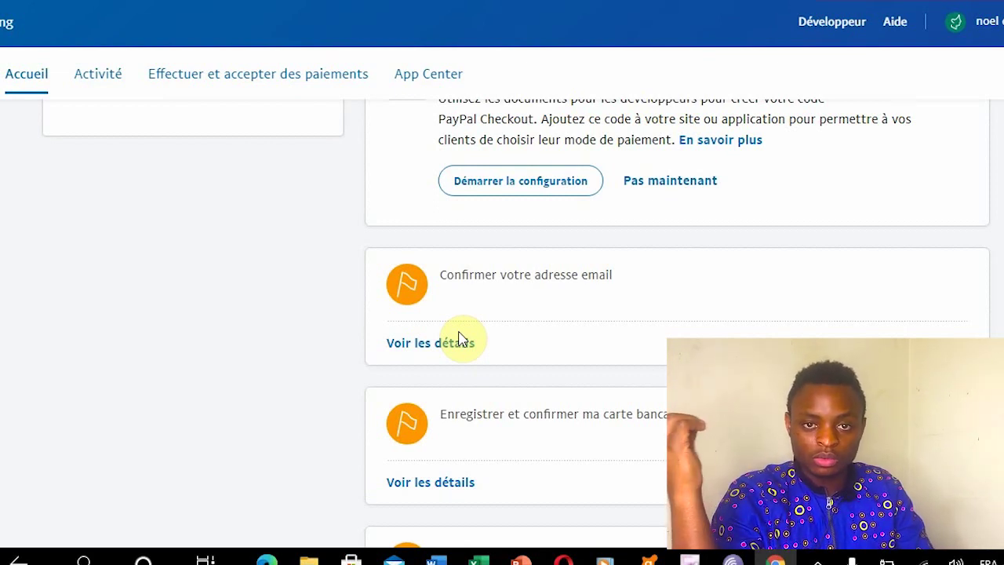
pyautogui.scroll(8, 787, 122)
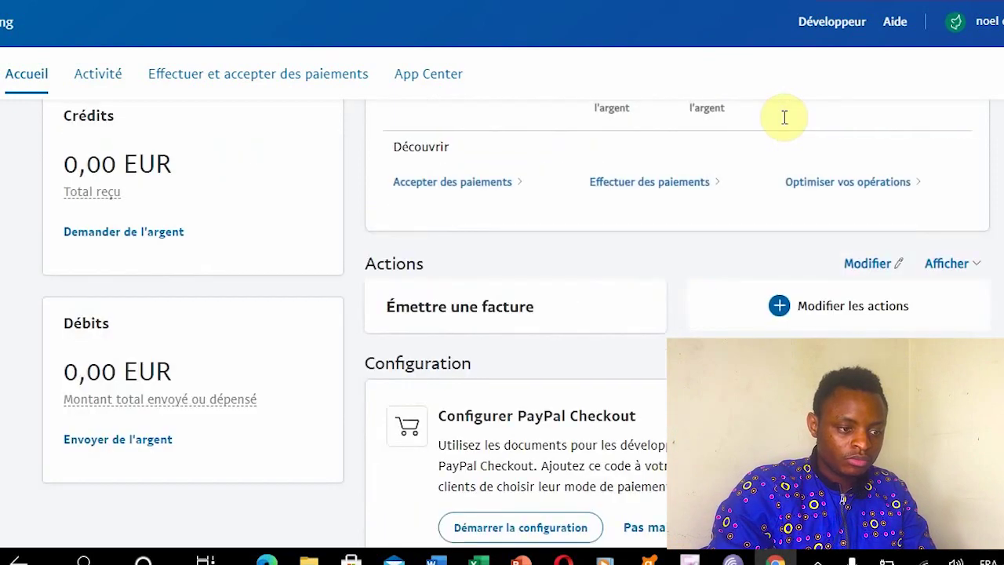
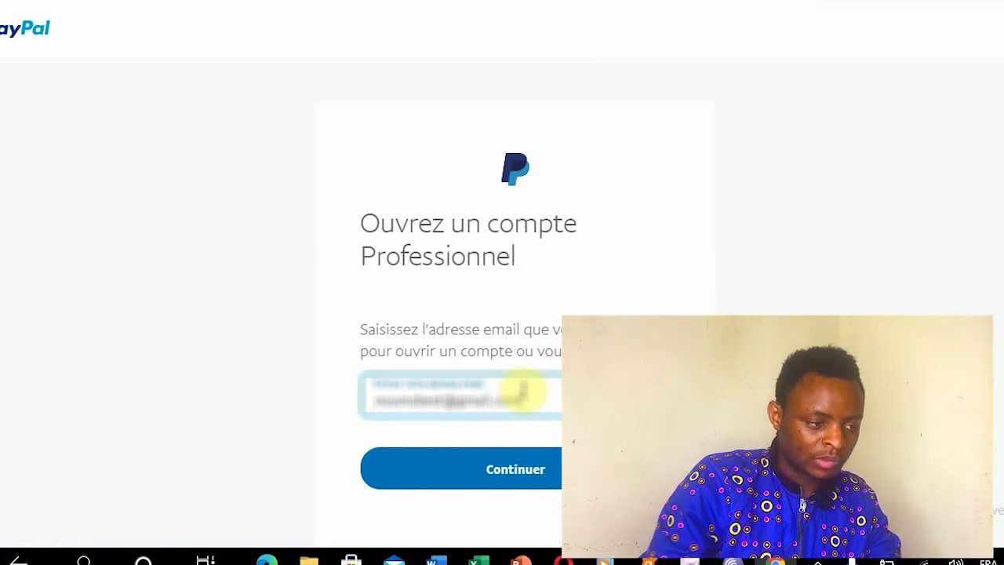
# Submit the email address, enter the account password, accept the terms of use without the email offers, and continue to the company form.
pyautogui.press('Return')
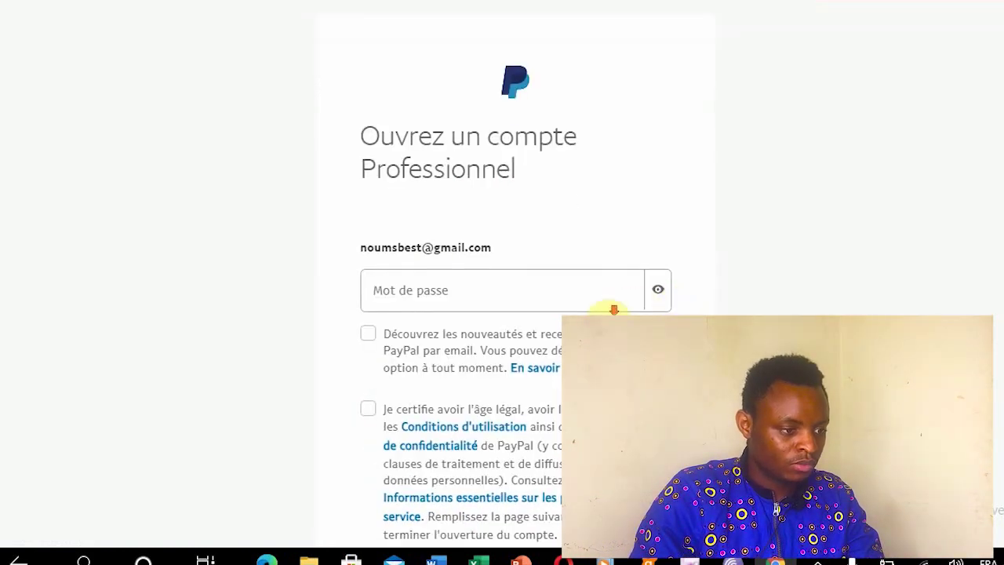
pyautogui.scroll(-1, 549, 306)
pyautogui.click(415, 195)
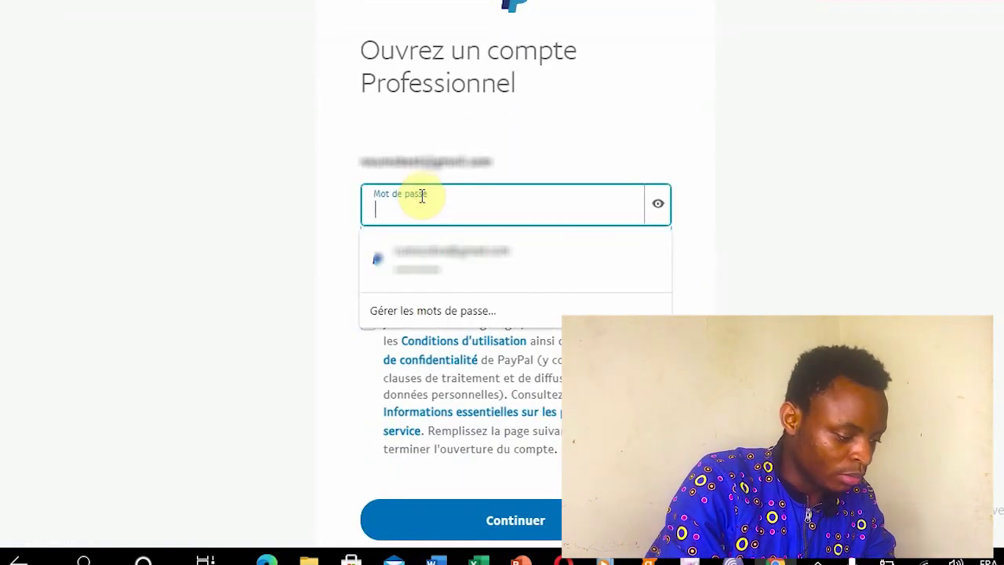
pyautogui.press('Tab')
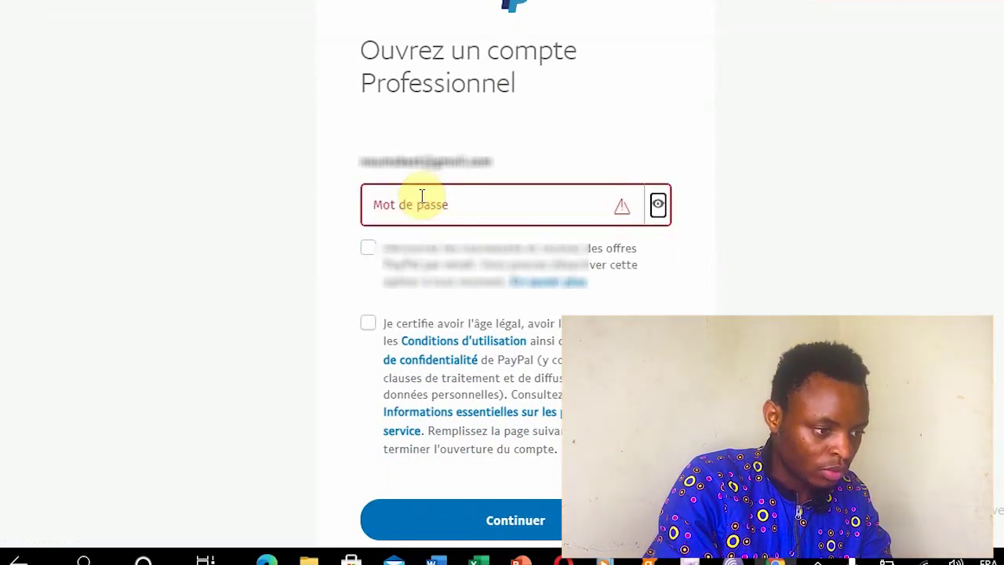
pyautogui.click(422, 195)
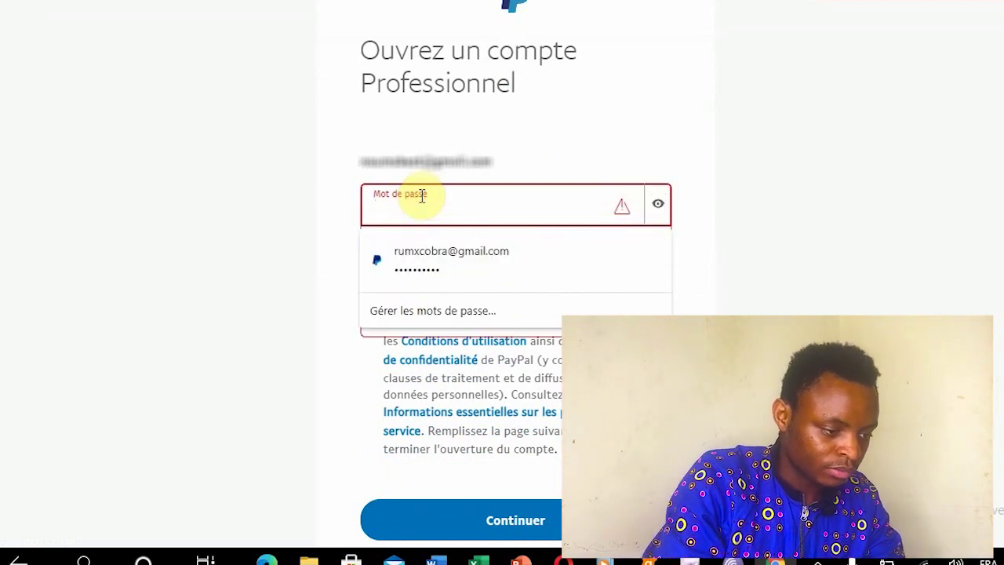
pyautogui.write('•')
pyautogui.hotkey('ctrl', 'v')
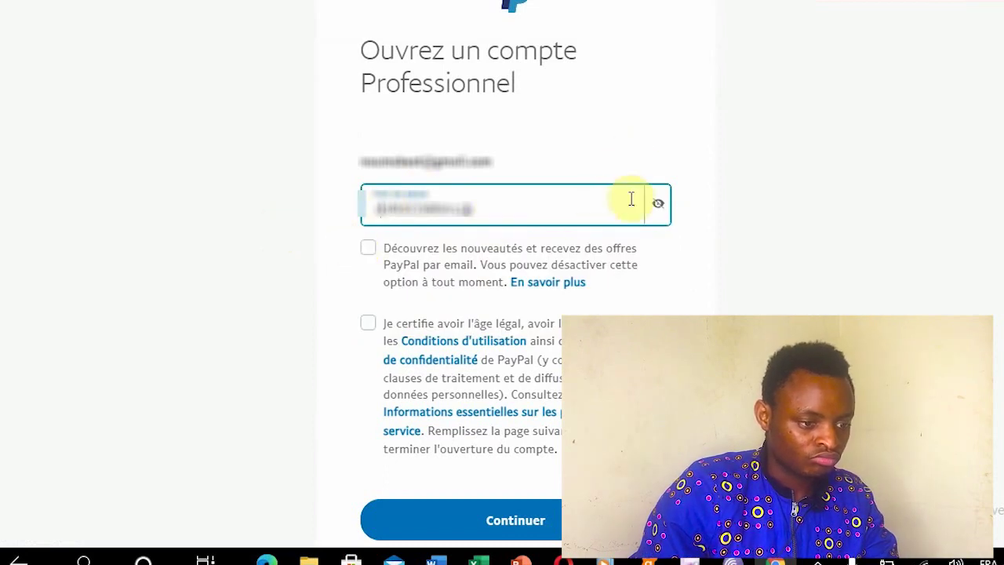
pyautogui.click(658, 207)
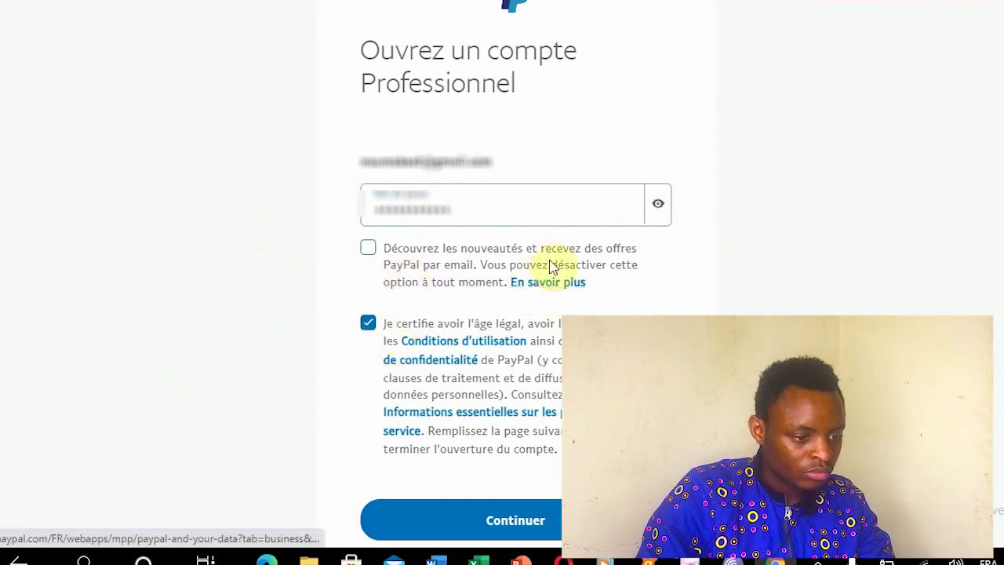
pyautogui.click(548, 532)
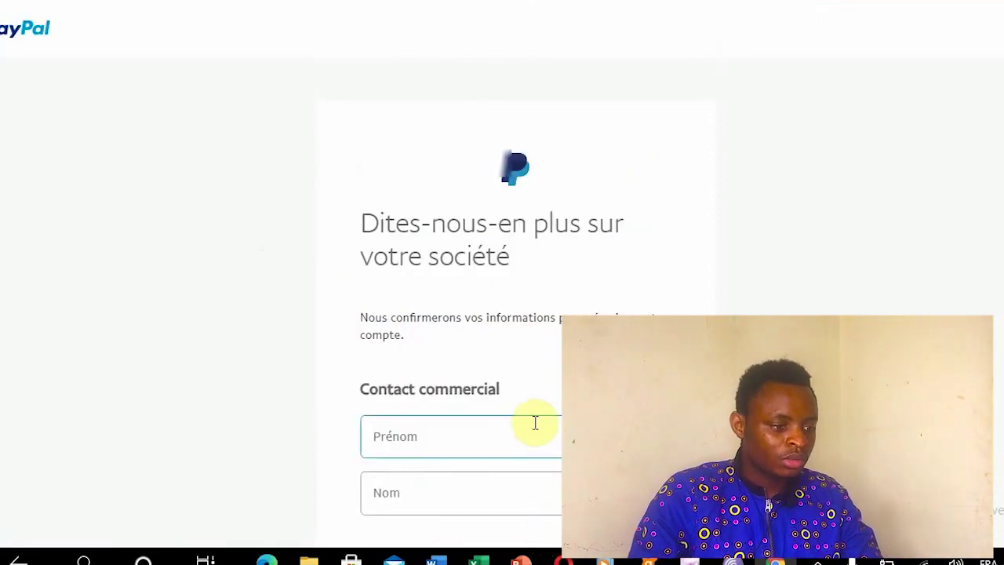
# Enter the business contact's first and last names and set the company name to shopping.
pyautogui.scroll(-3, 471, 361)
pyautogui.scroll(2, 448, 303)
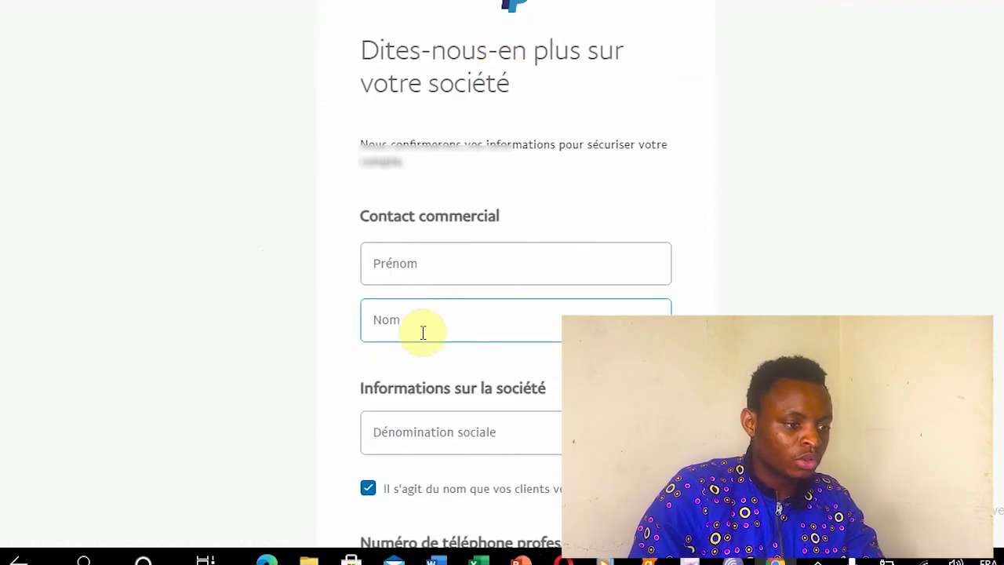
pyautogui.click(481, 261)
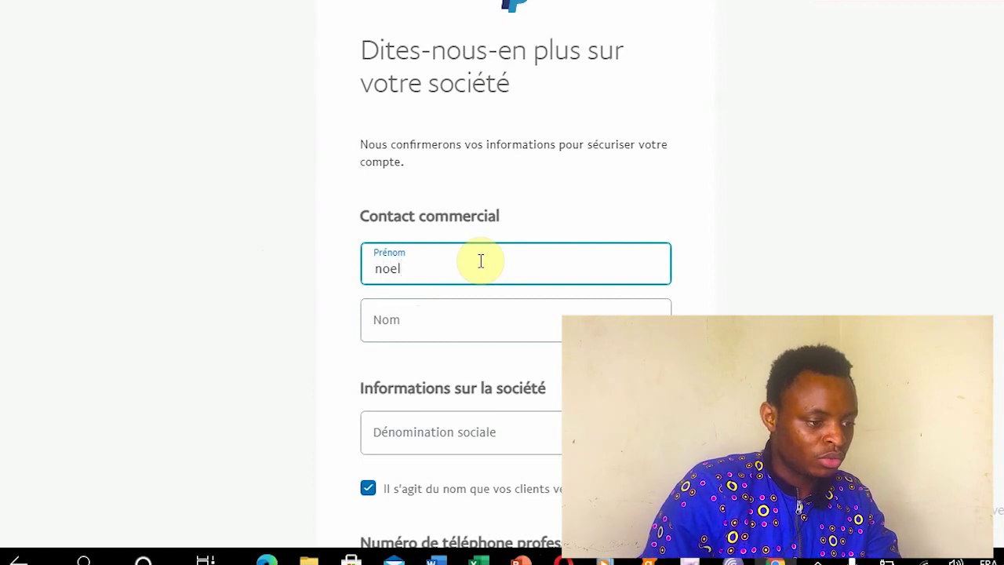
pyautogui.click(404, 331)
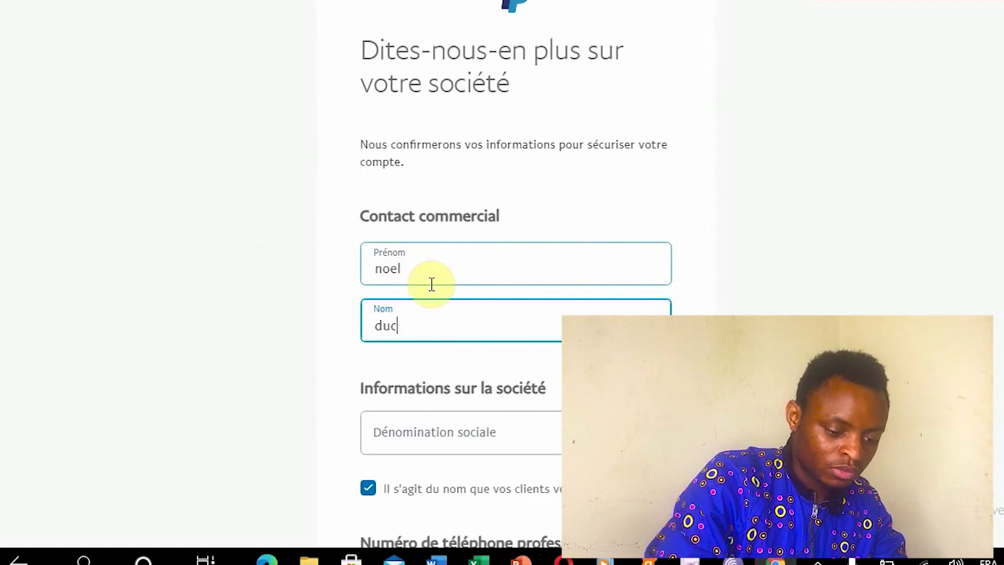
pyautogui.write('duclos')
pyautogui.scroll(-3, 429, 284)
pyautogui.click(415, 254)
pyautogui.write('shopping')
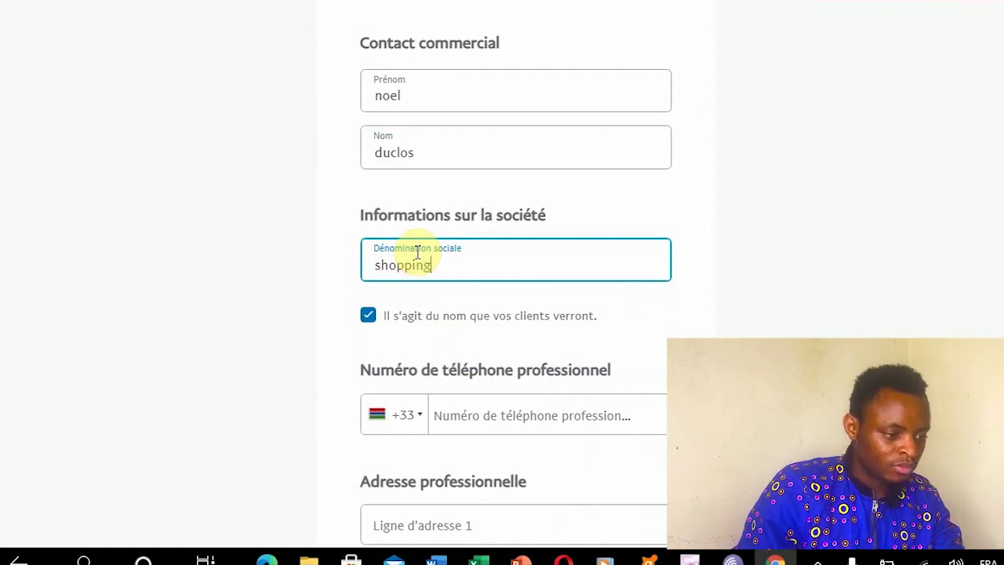
# Switch to a blank browser page and search Google for "fake name generetor".
pyautogui.scroll(-2, 444, 448)
pyautogui.scroll(4, 455, 430)
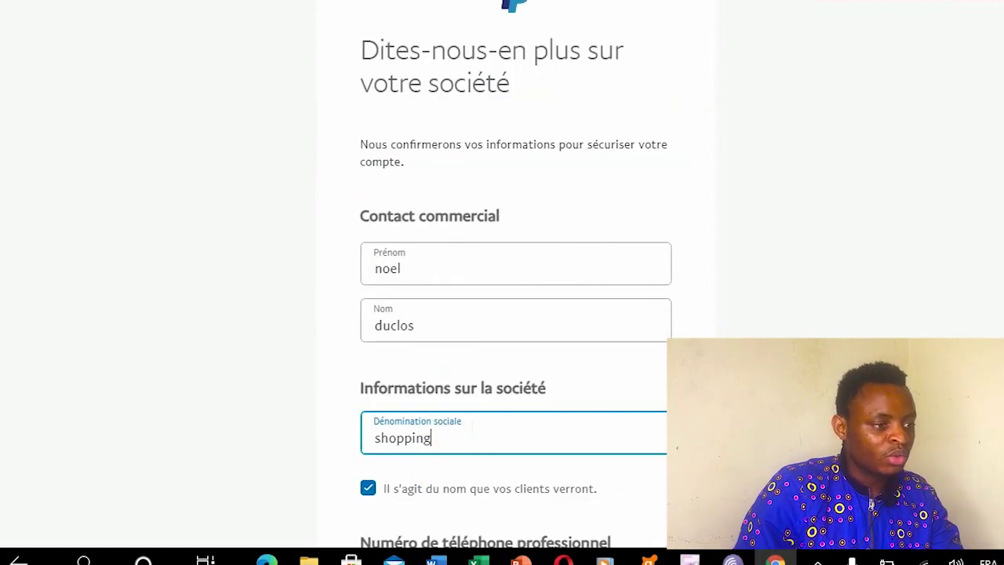
pyautogui.click(326, 2)
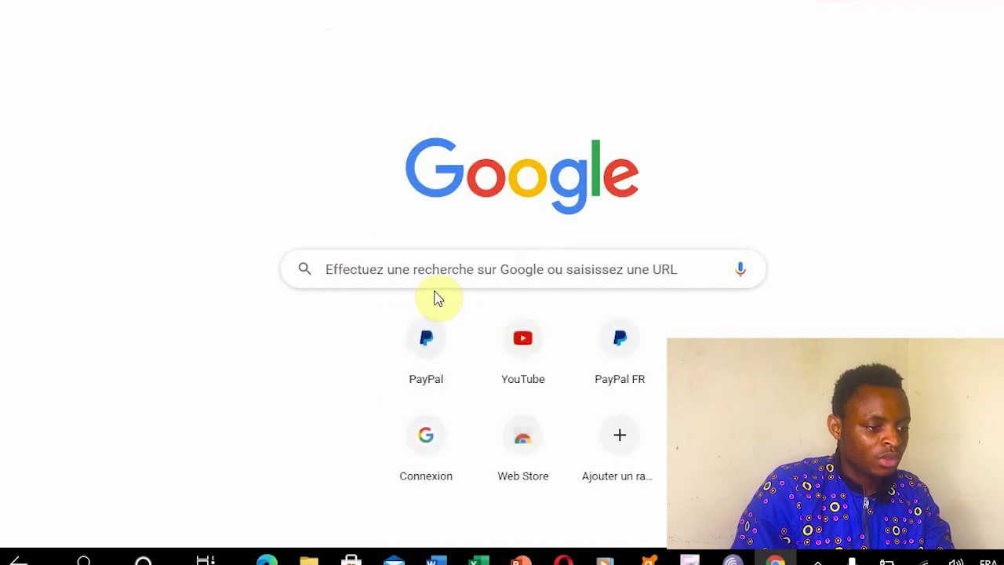
pyautogui.click(435, 280)
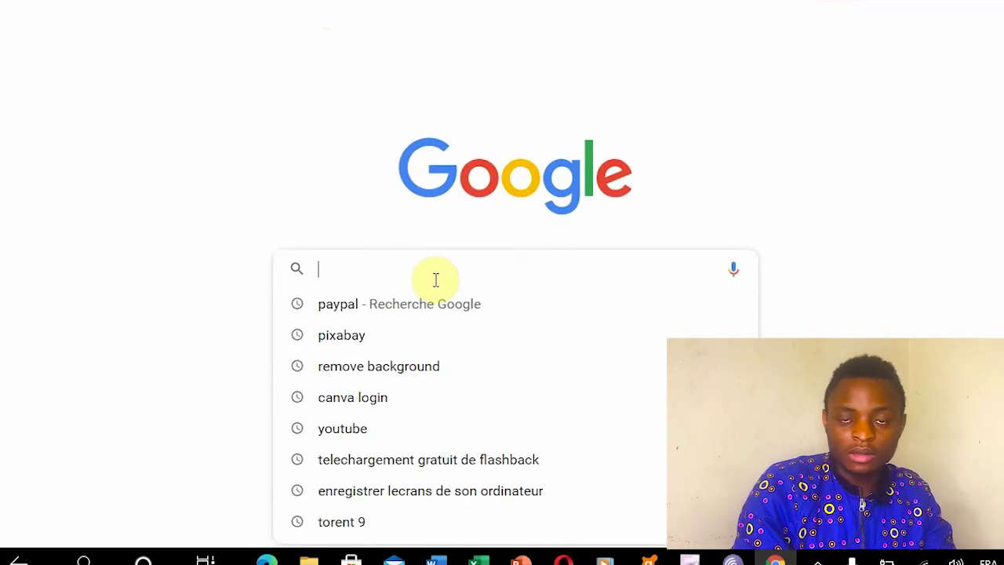
pyautogui.write('f')
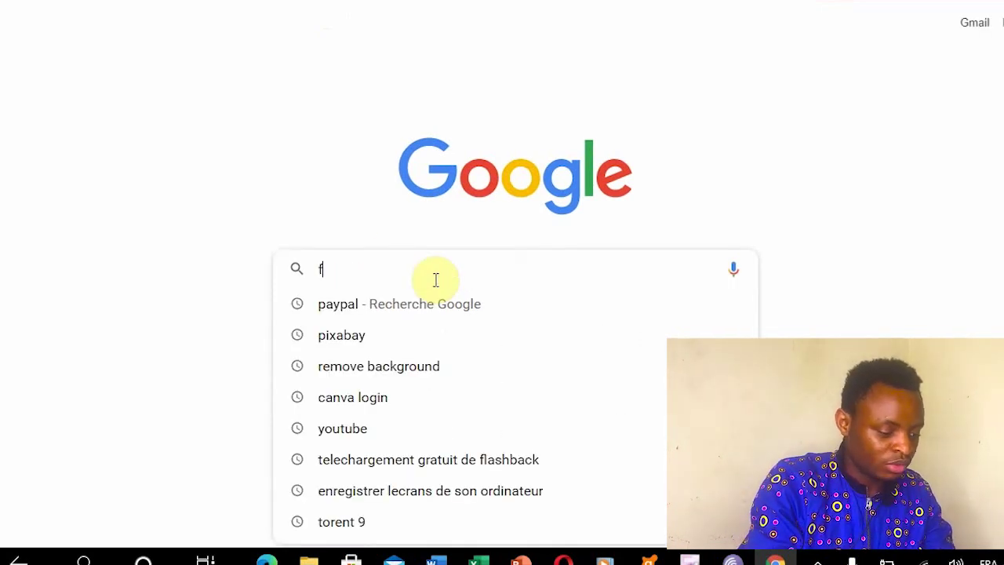
pyautogui.write('a')
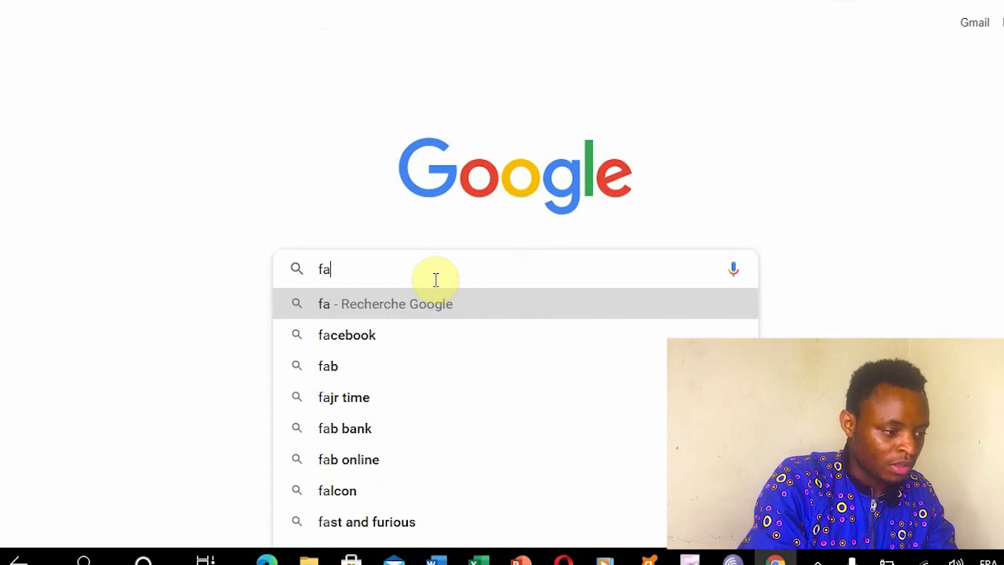
pyautogui.write('ke ')
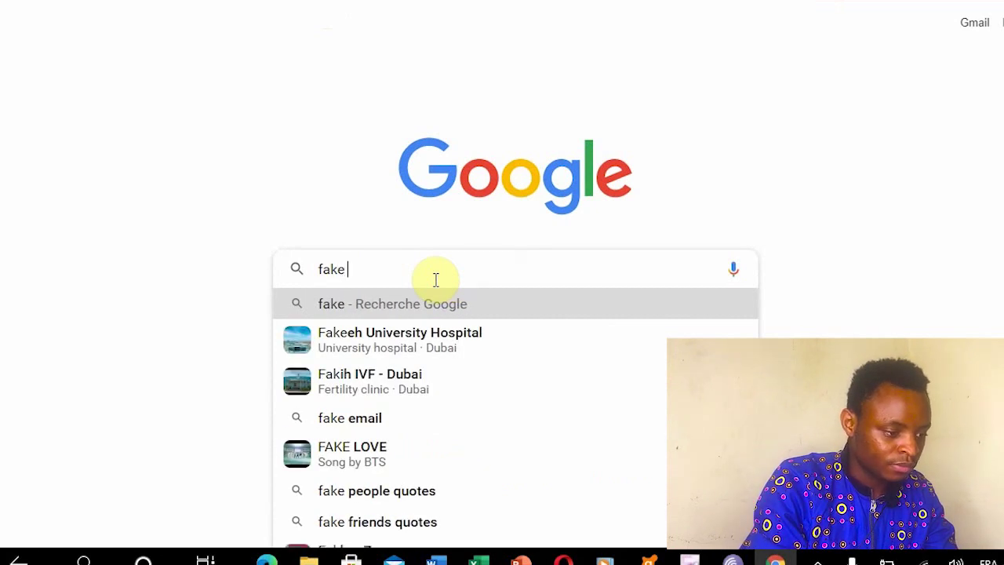
pyautogui.write('name')
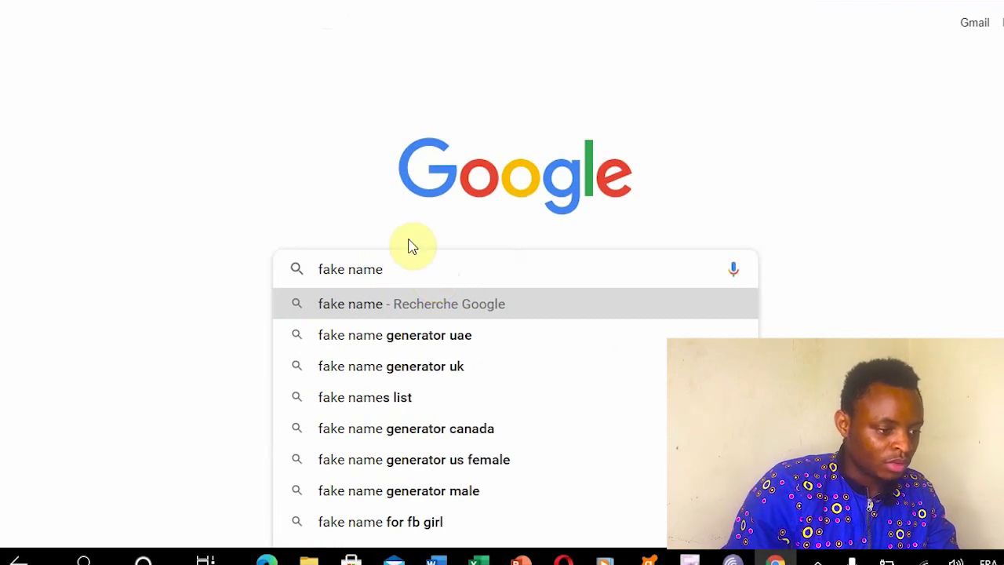
pyautogui.write(' bge')
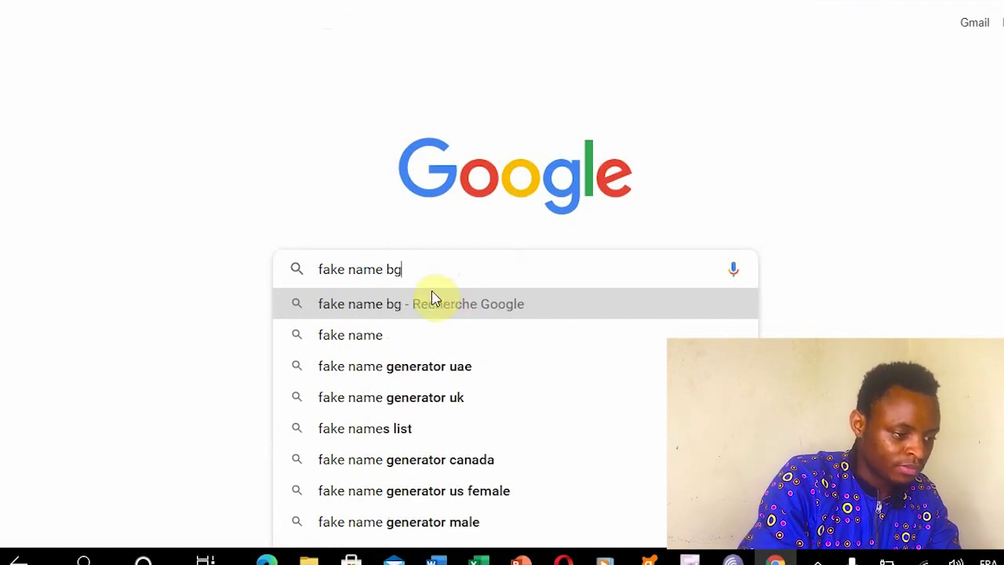
pyautogui.press('BackSpace')
pyautogui.press('BackSpace')
pyautogui.press('BackSpace')
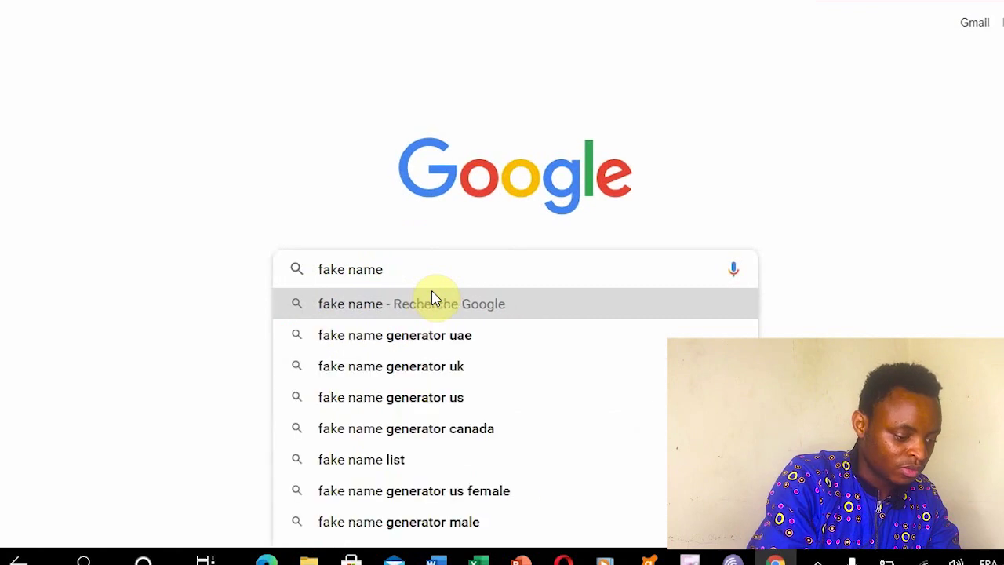
pyautogui.write('gener')
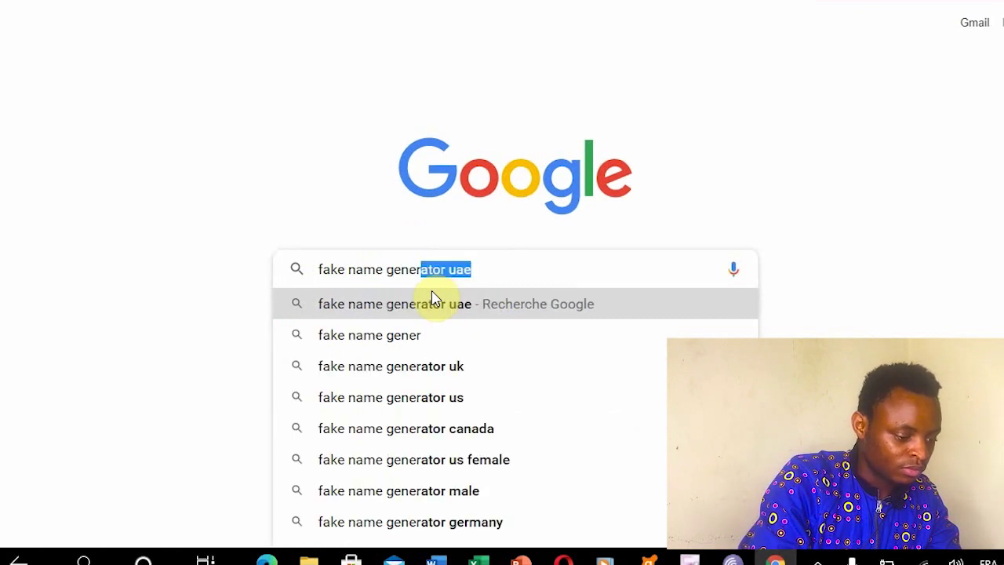
pyautogui.write('etor')
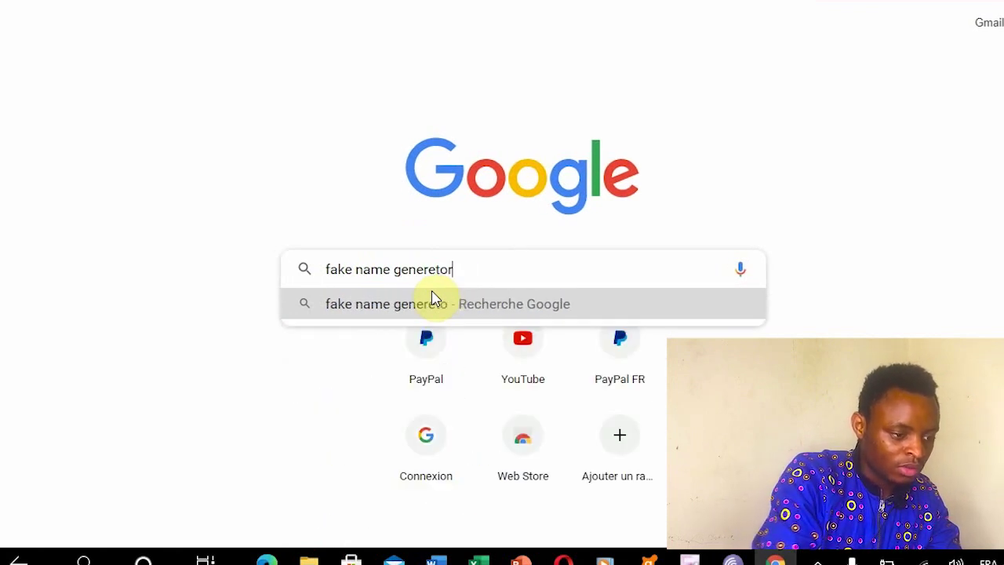
pyautogui.press('Return')
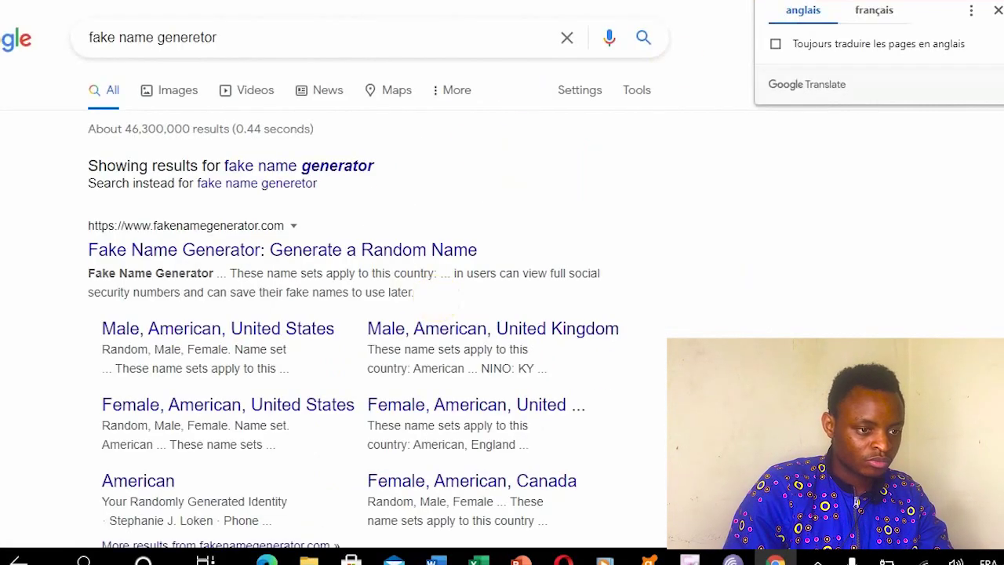
# Translate the search results into French and open the fakenamegenerator.com site.
pyautogui.click(866, 14)
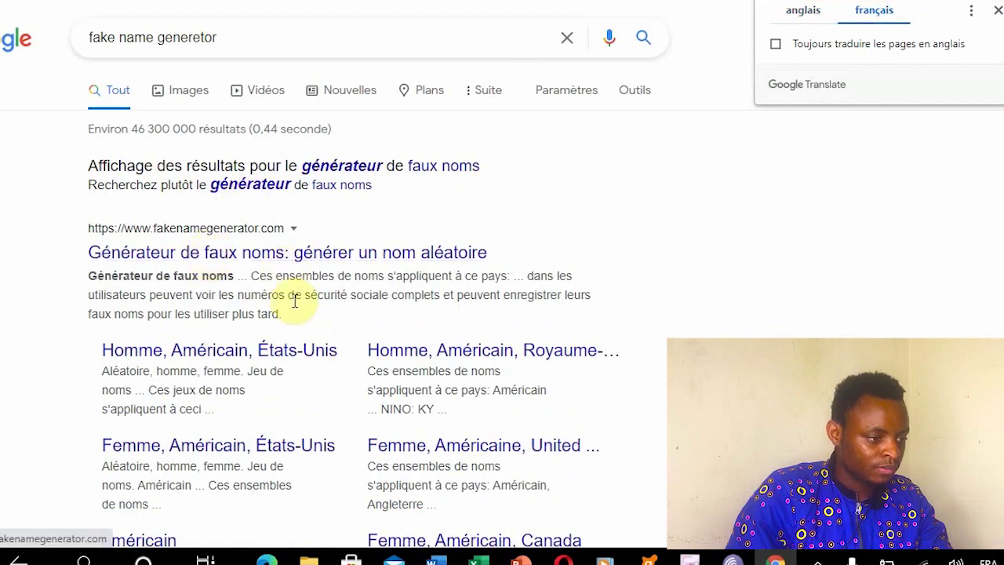
pyautogui.click(292, 262)
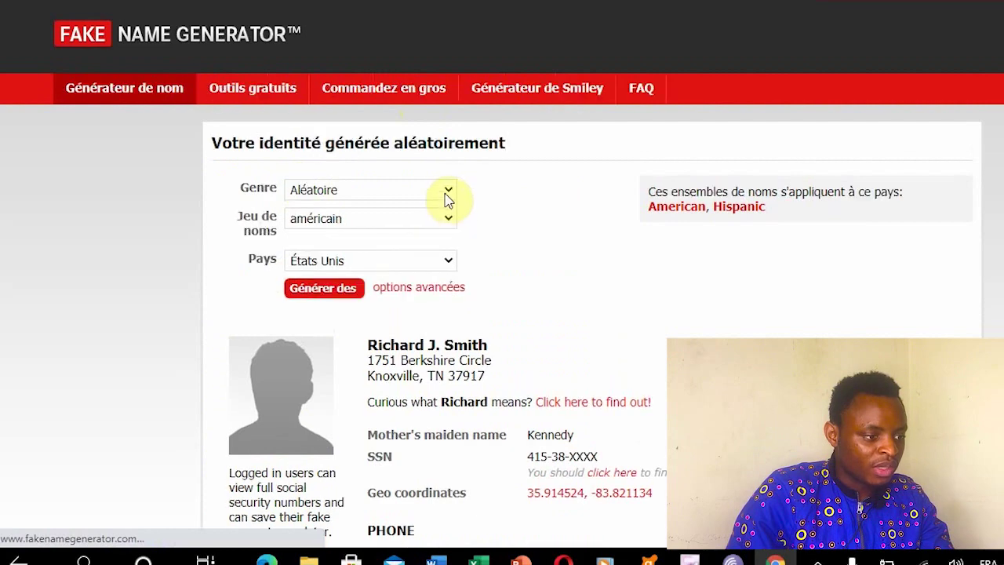
# Set the generated identity's gender to Homme and its name set to français.
pyautogui.click(444, 194)
pyautogui.click(346, 221)
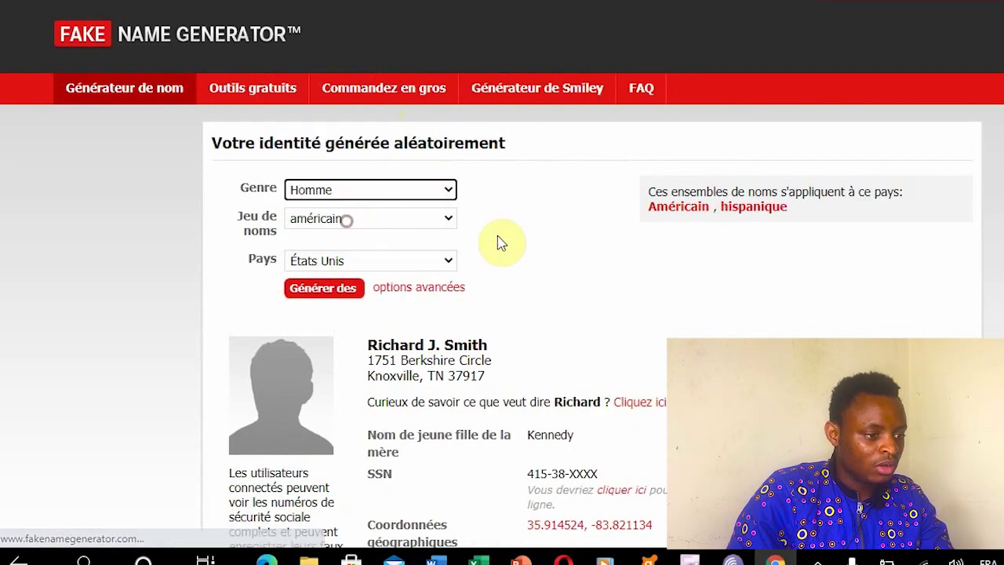
pyautogui.click(431, 223)
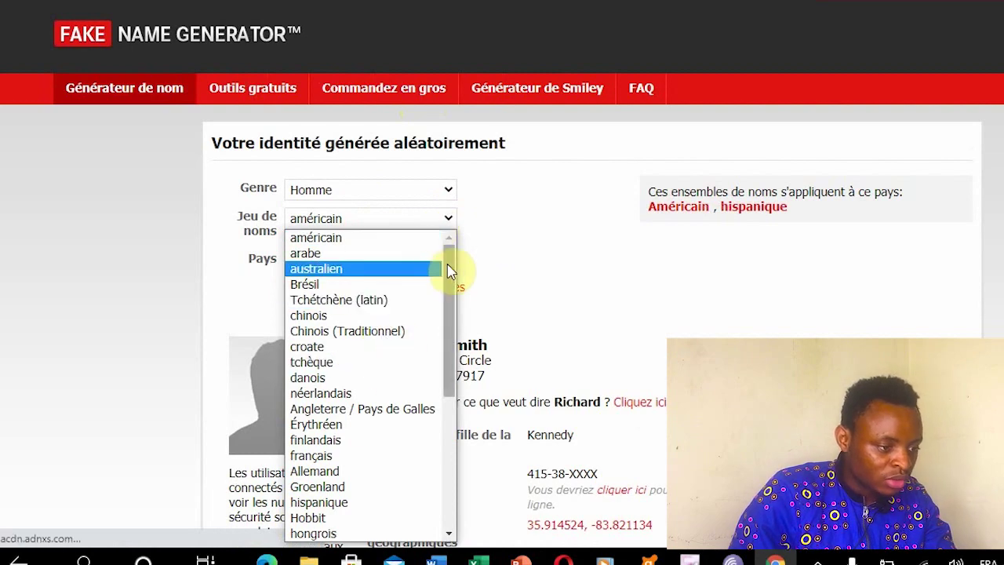
pyautogui.moveTo(449, 263); pyautogui.dragTo(466, 371)
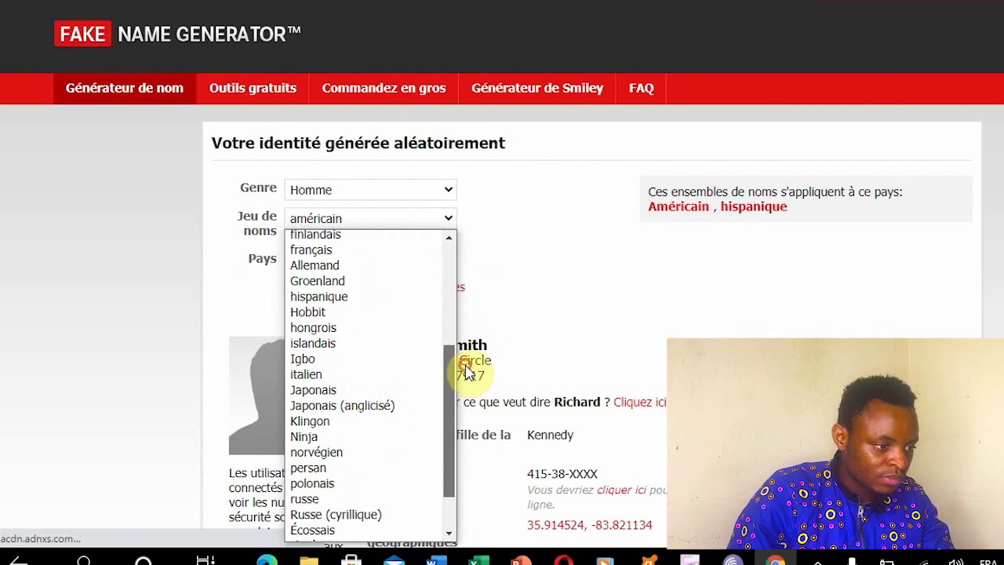
pyautogui.click(308, 268)
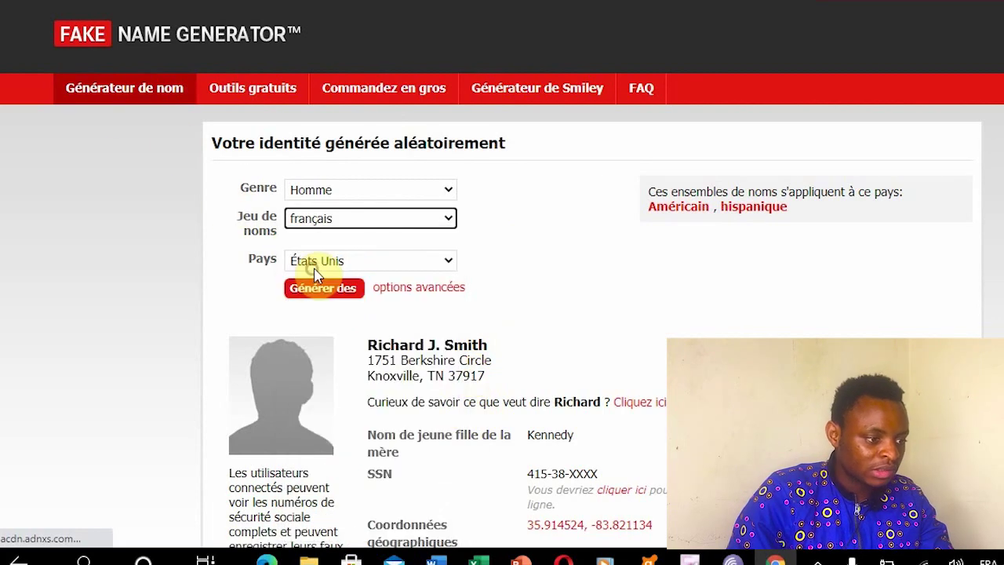
# Set the generated identity's country to France and generate a new identity.
pyautogui.click(433, 265)
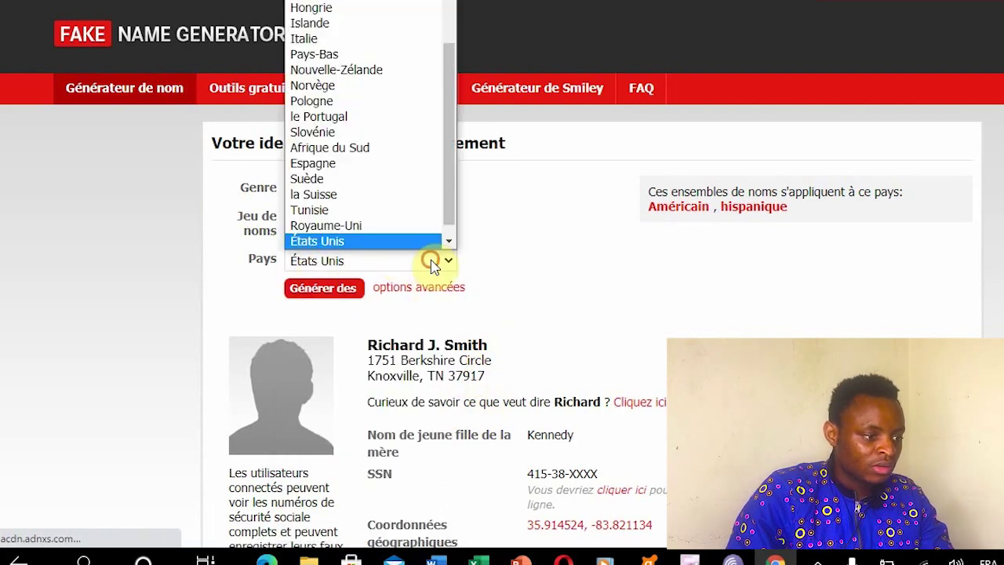
pyautogui.moveTo(452, 129); pyautogui.dragTo(452, 86)
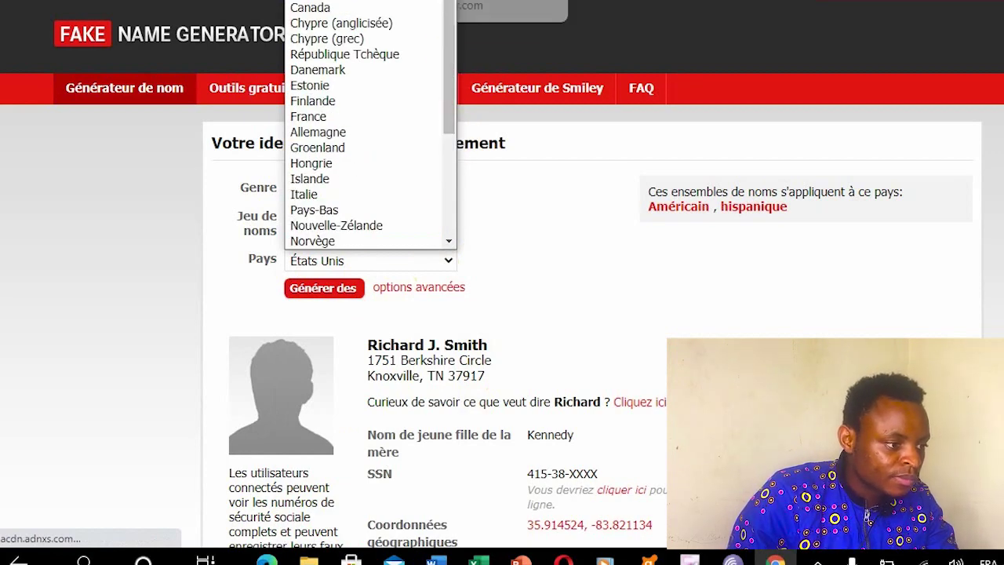
pyautogui.scroll(-2, 453, 7)
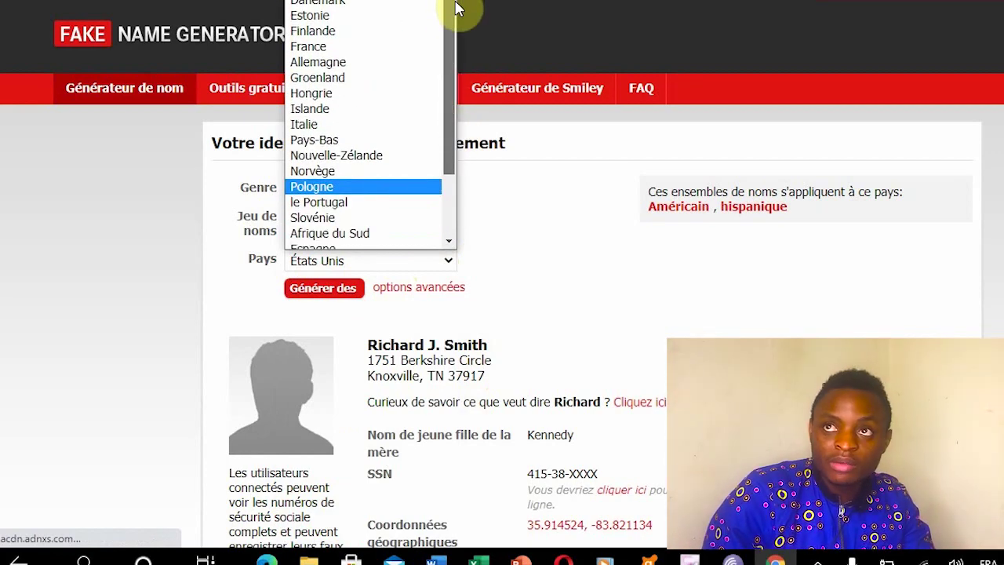
pyautogui.scroll(-3, 457, 16)
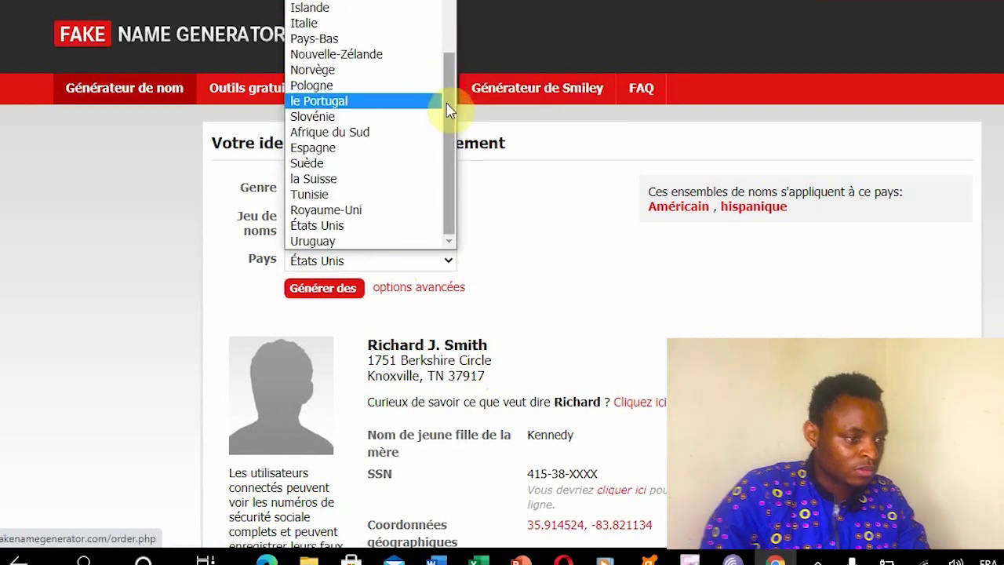
pyautogui.scroll(2, 339, 31)
pyautogui.click(337, 26)
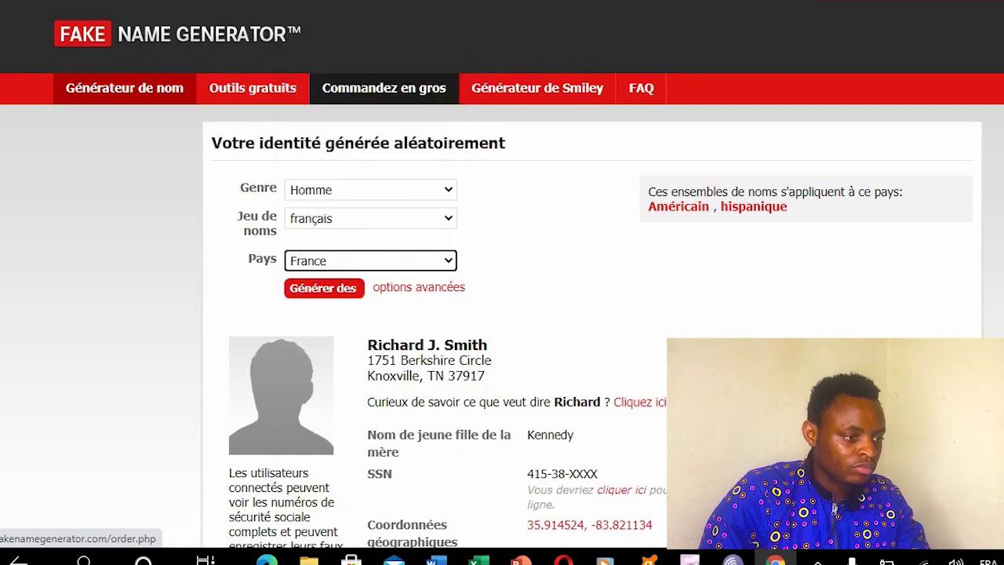
pyautogui.scroll(-1, 486, 282)
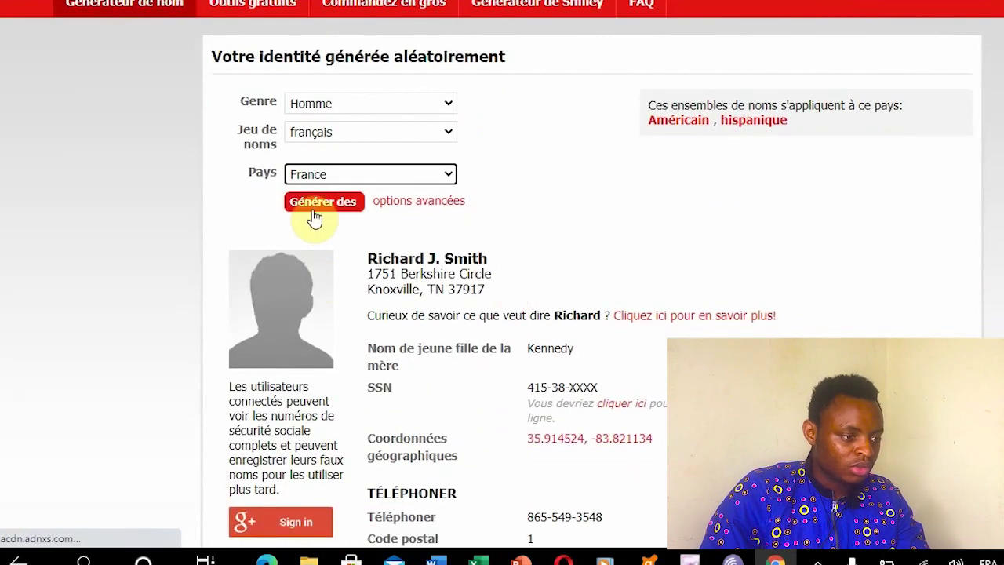
pyautogui.click(322, 204)
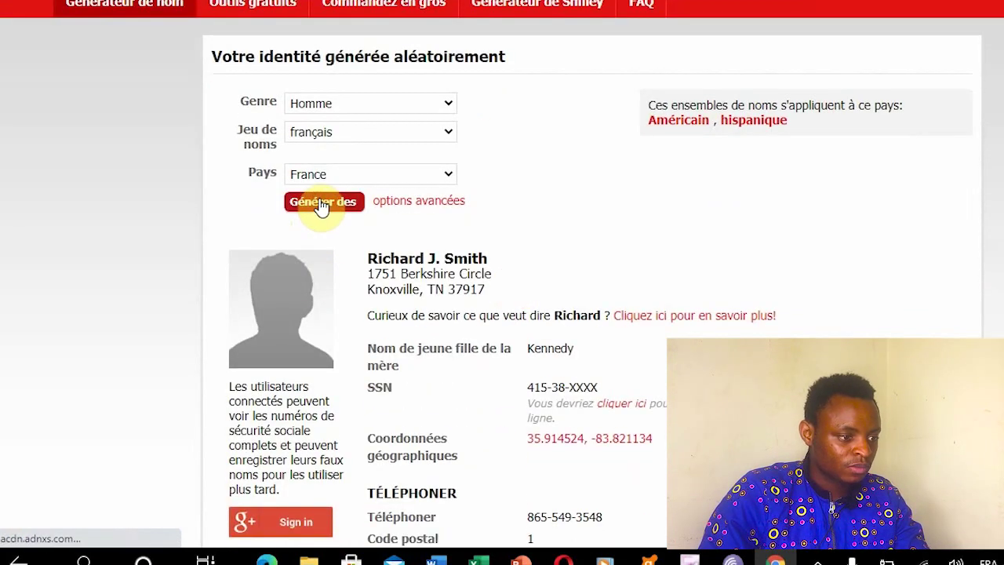
# Copy the generated phone number into PayPal's business phone field, with France +33 as the country code.
pyautogui.scroll(-3, 502, 341)
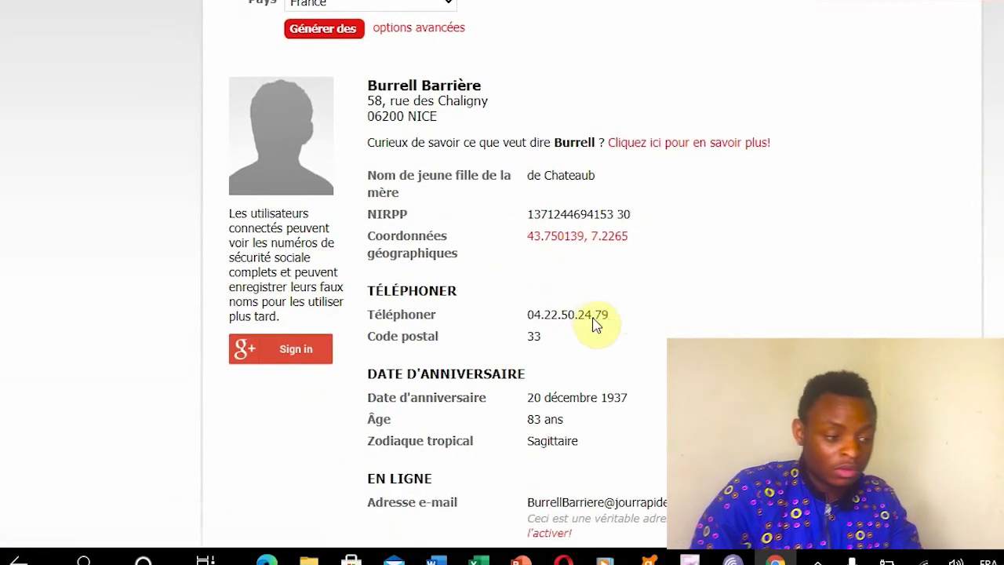
pyautogui.moveTo(608, 316); pyautogui.dragTo(521, 315)
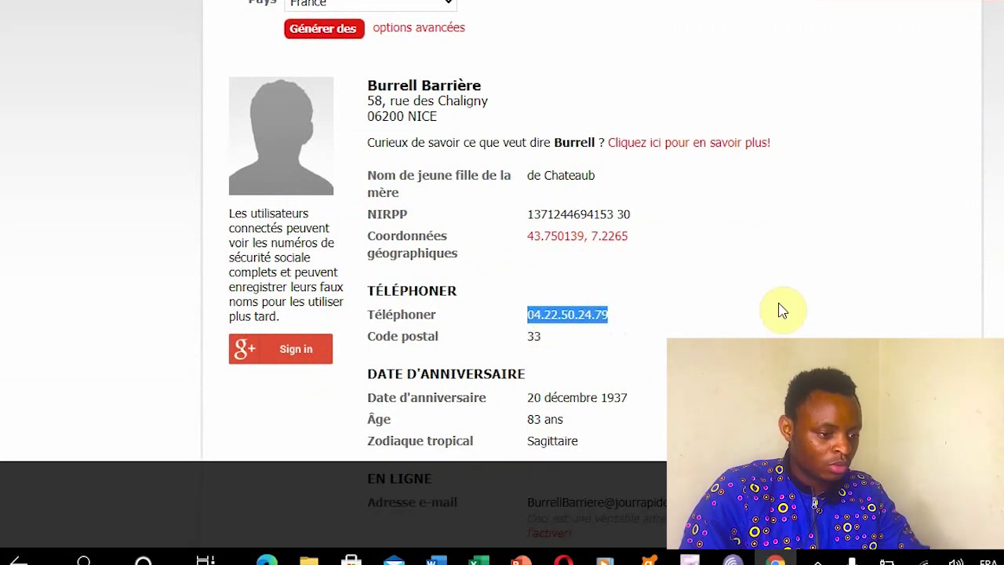
pyautogui.click(235, 1)
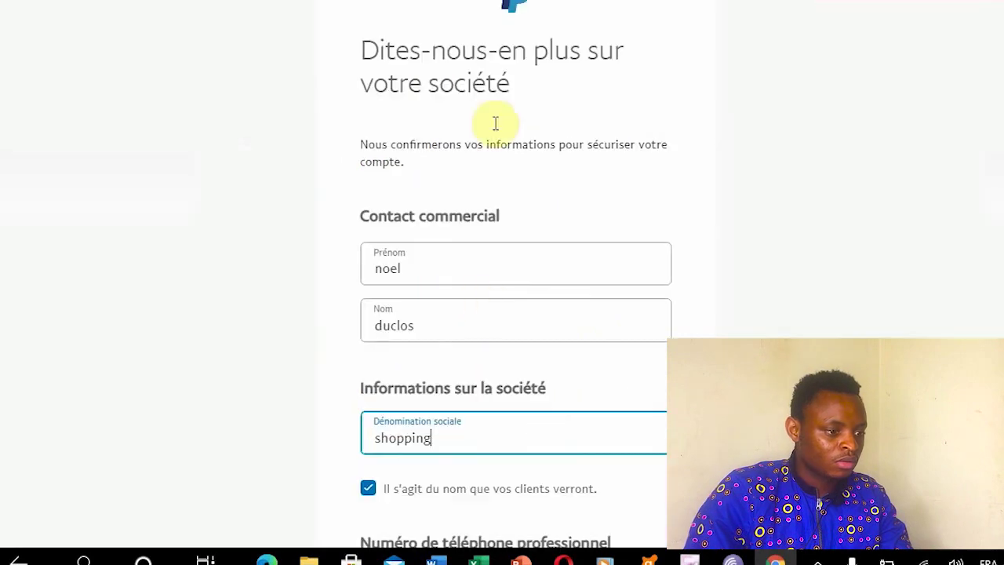
pyautogui.scroll(-4, 450, 446)
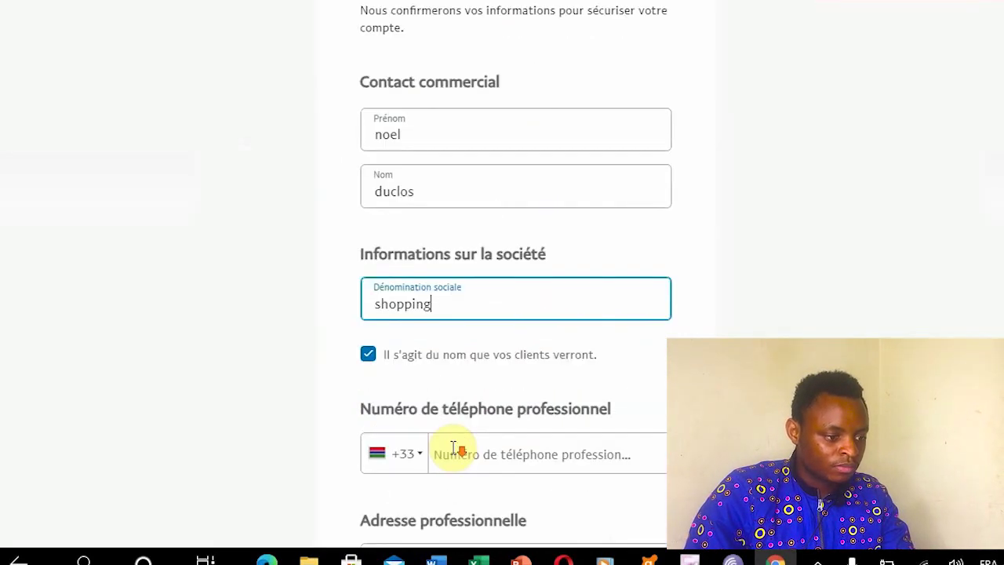
pyautogui.click(460, 246)
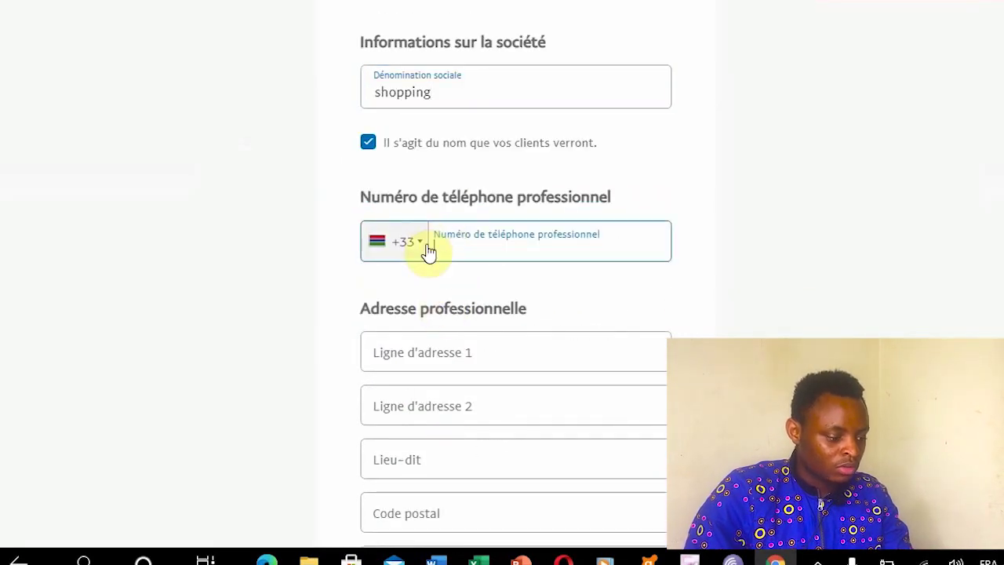
pyautogui.hotkey('ctrl', 'v')
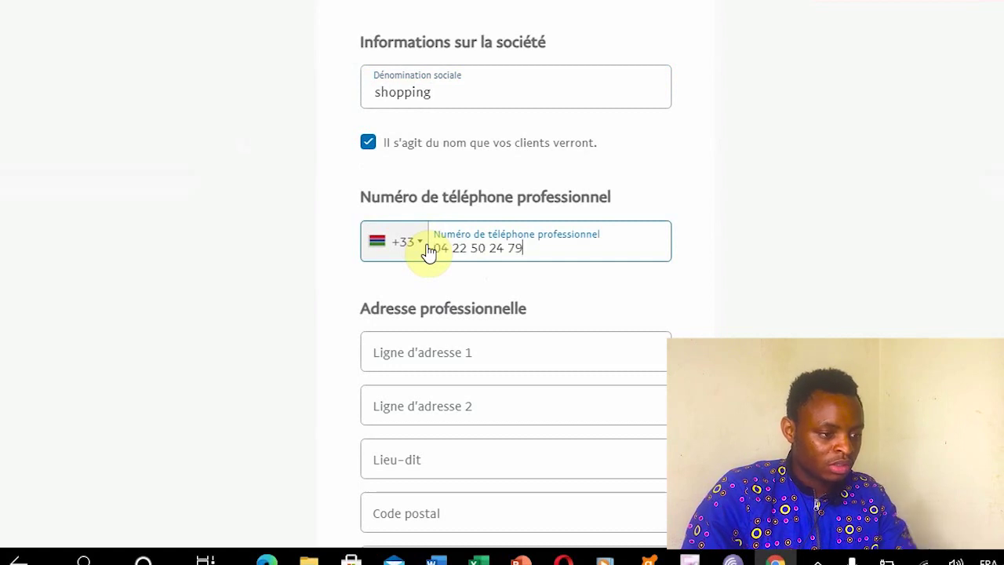
pyautogui.click(422, 245)
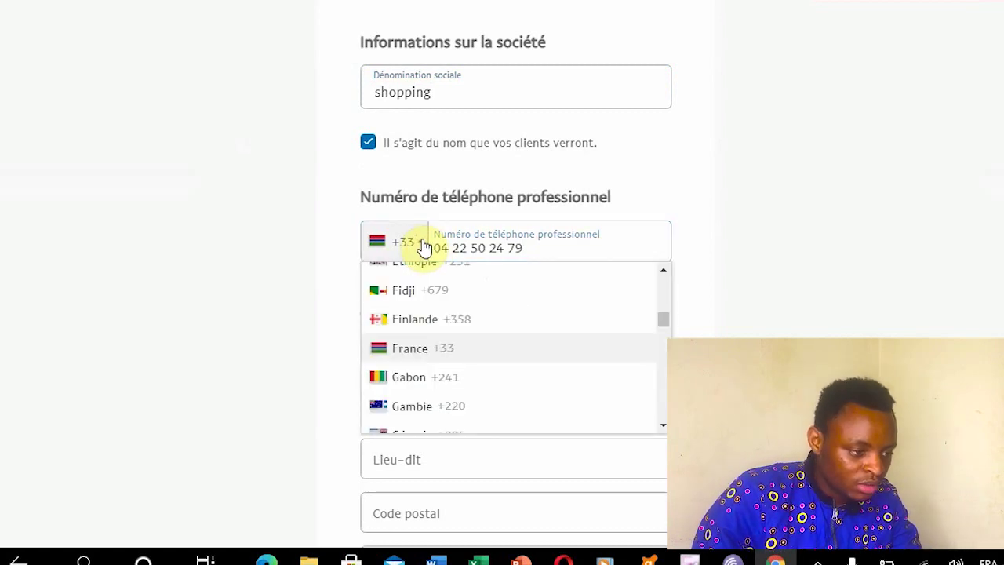
pyautogui.click(431, 353)
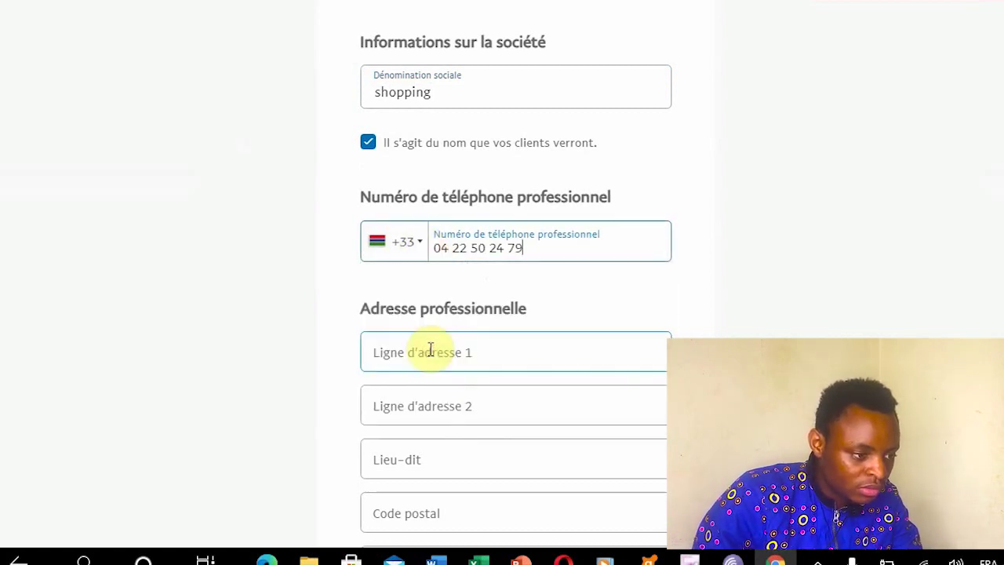
pyautogui.scroll(-1, 459, 336)
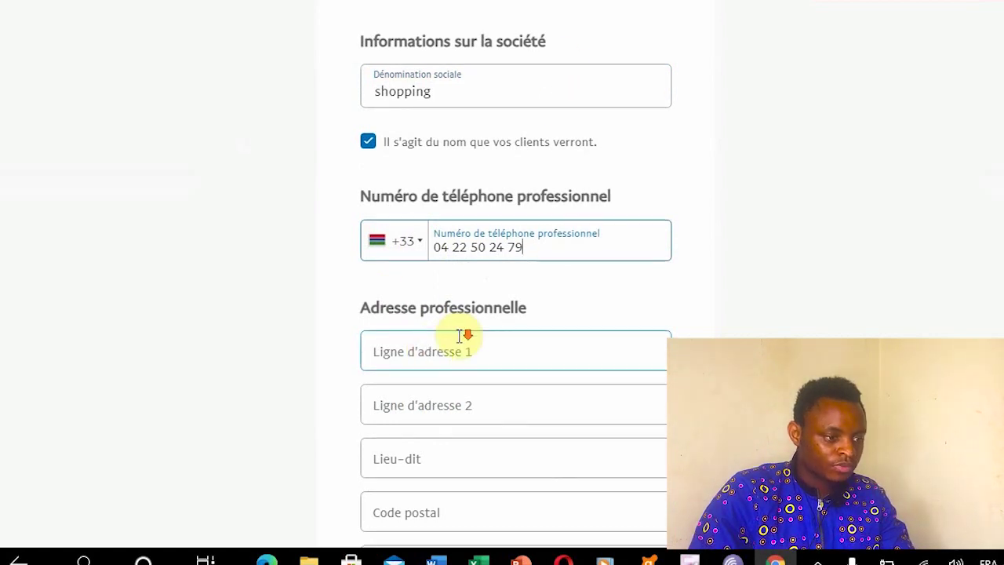
pyautogui.scroll(-1, 432, 284)
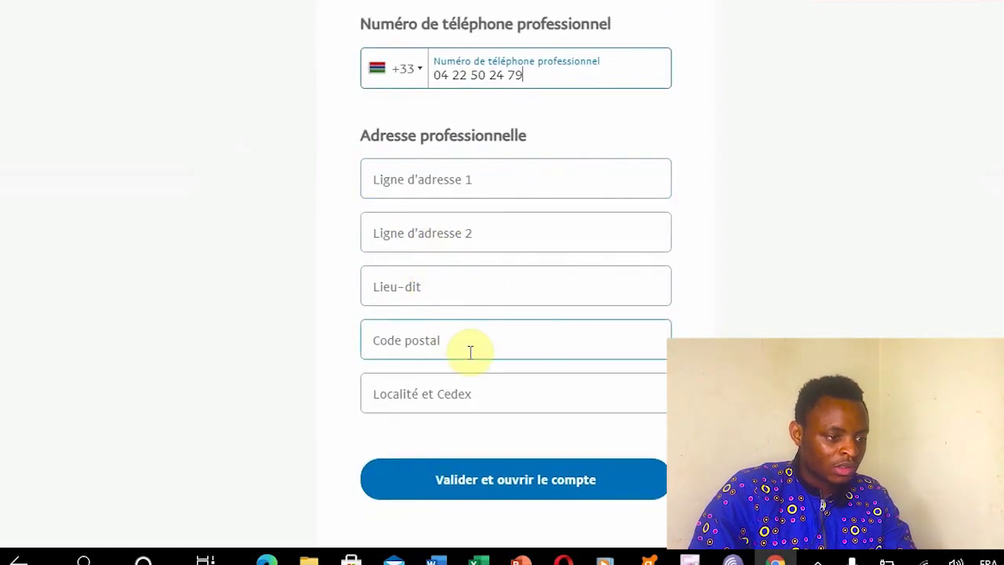
pyautogui.click(439, 0)
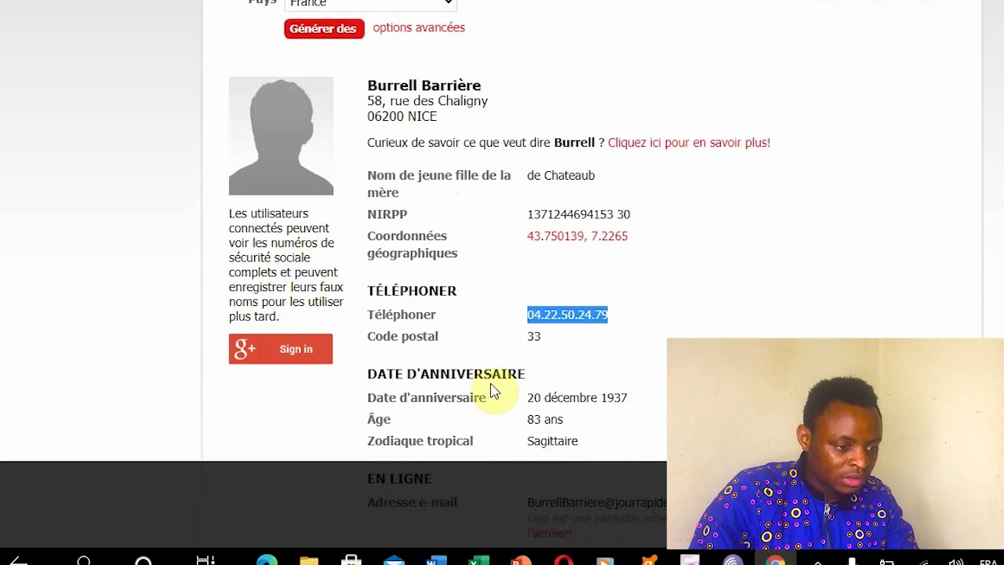
pyautogui.scroll(-1, 495, 390)
pyautogui.scroll(-2, 502, 384)
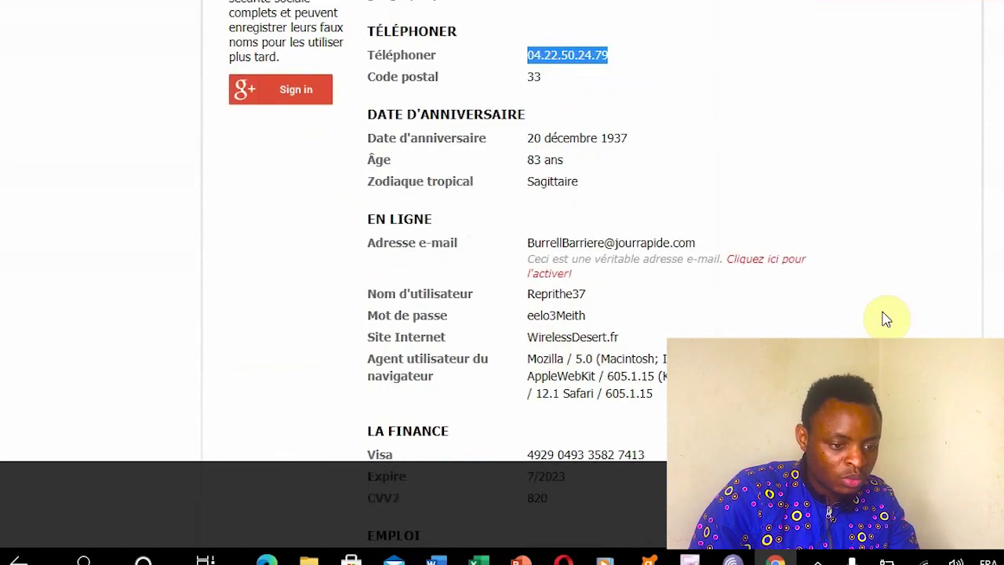
pyautogui.scroll(-2, 403, 388)
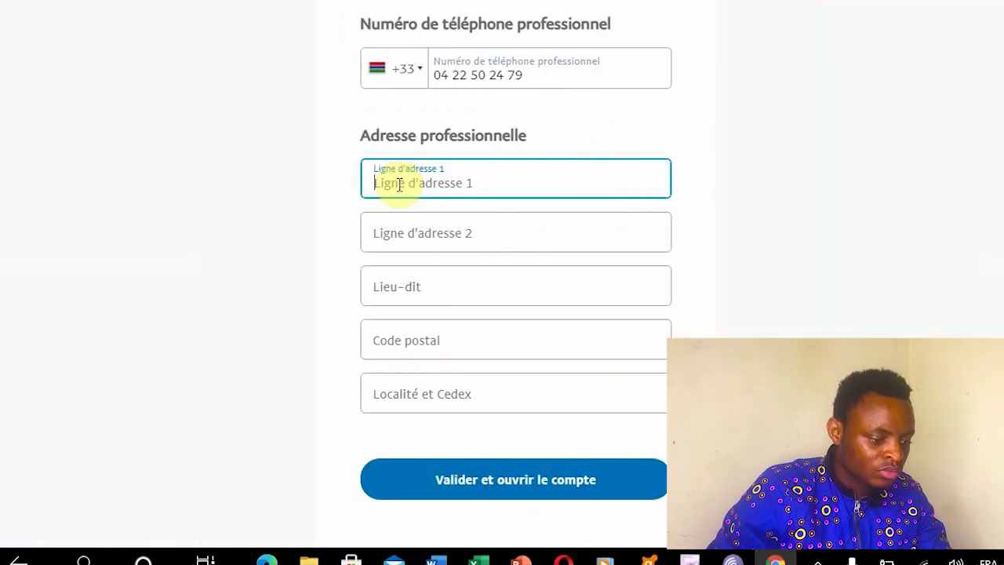
pyautogui.write('pa')
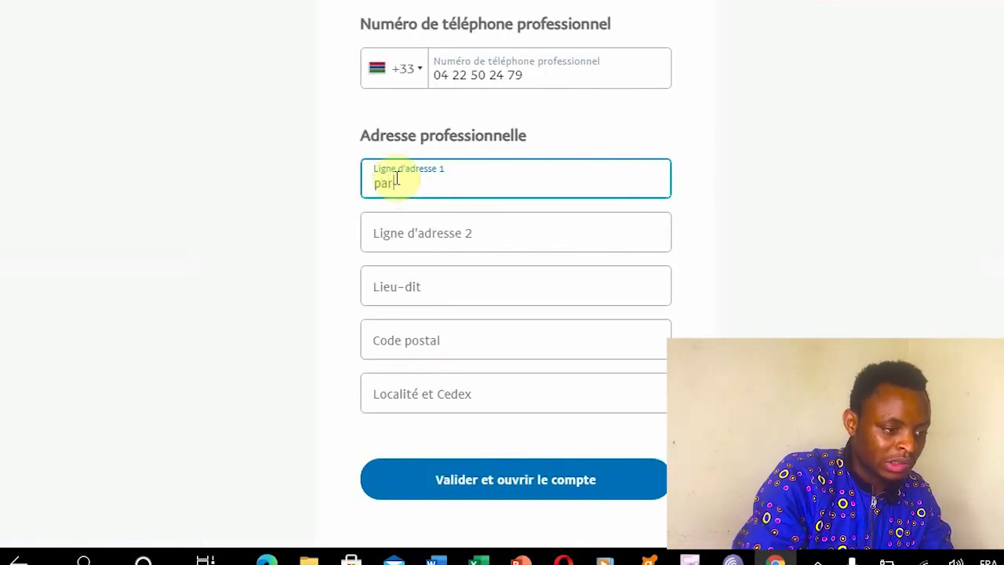
pyautogui.write('r')
pyautogui.press('BackSpace')
pyautogui.press('BackSpace')
pyautogui.press('BackSpace')
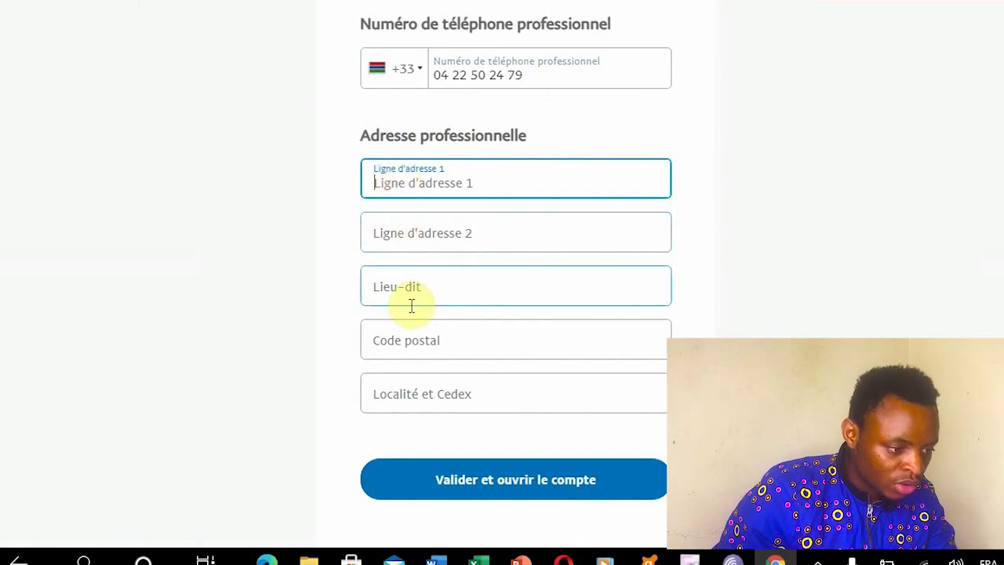
# Fill in the business address lines, postcode and town from the generated French identity and submit the company form.
pyautogui.click(465, 1)
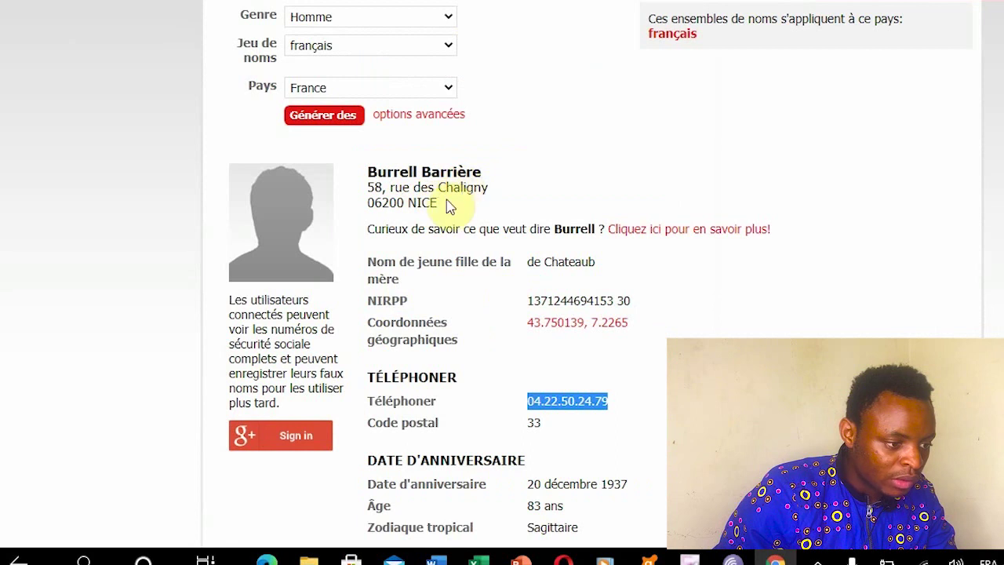
pyautogui.moveTo(444, 204); pyautogui.dragTo(362, 199)
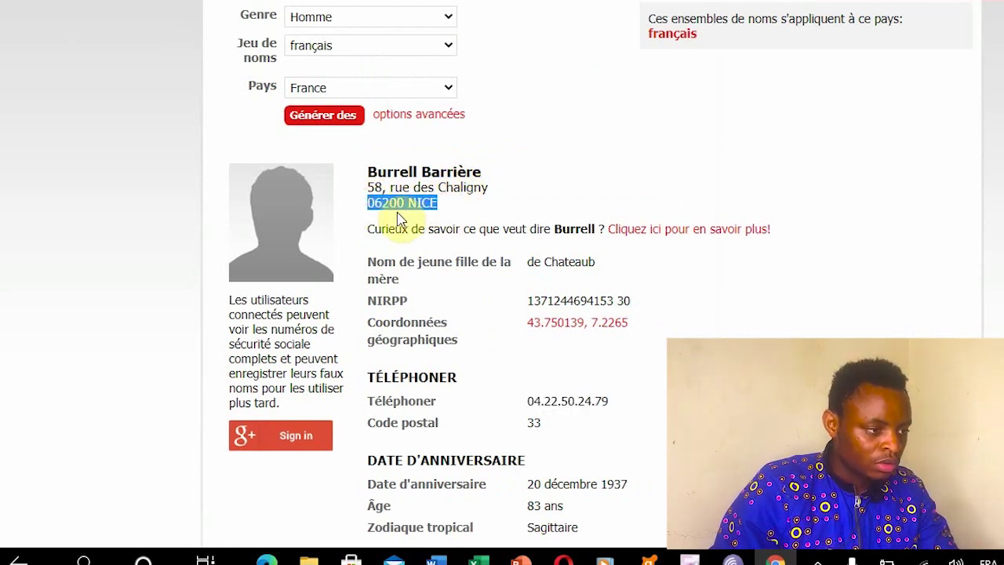
pyautogui.hotkey('alt', 'Tab')
pyautogui.click(520, 512)
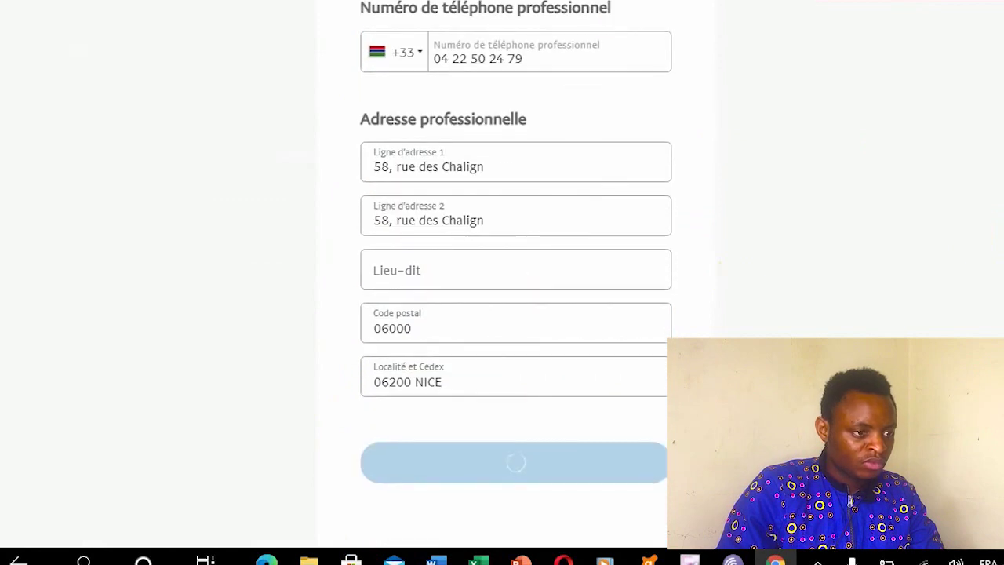
pyautogui.click(408, 1)
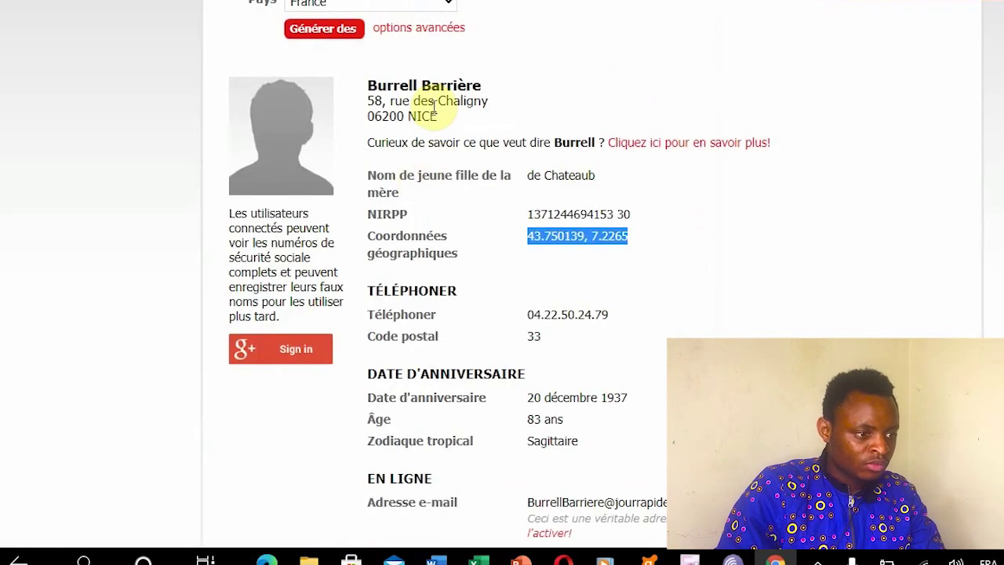
pyautogui.moveTo(406, 116); pyautogui.dragTo(360, 121)
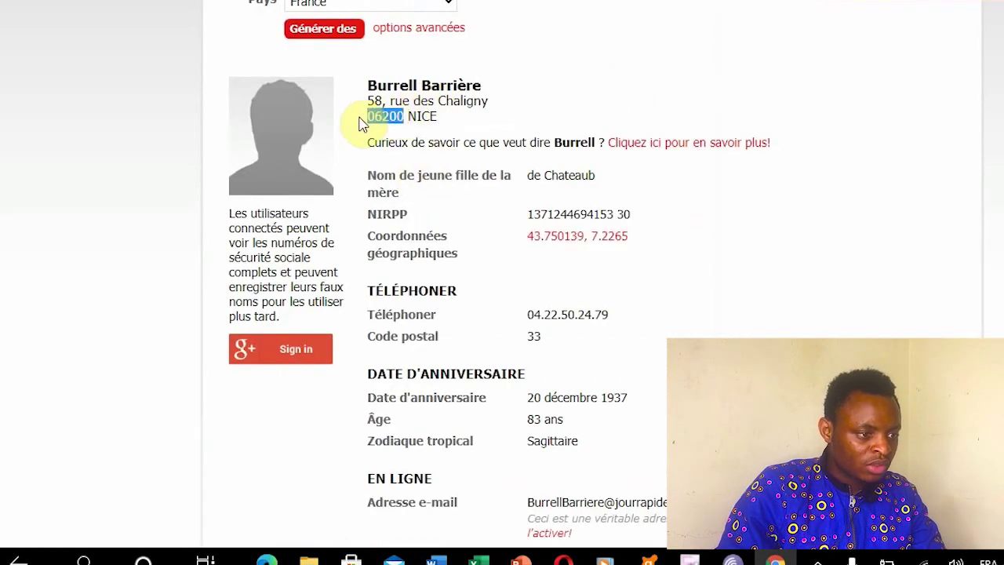
pyautogui.click(227, 1)
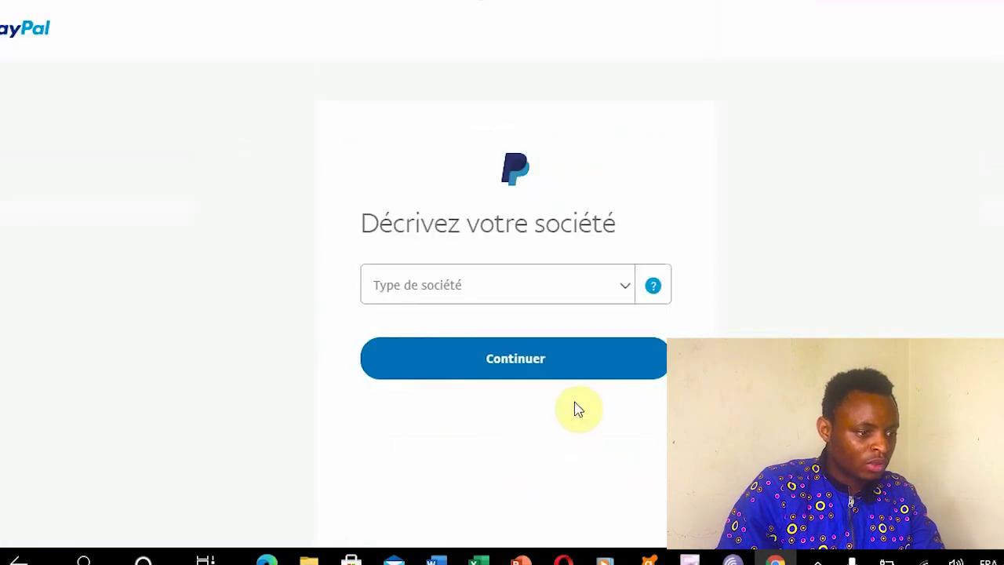
# Describe the company as Entreprise individuelle with product keyword Biens divers and card statement name N0987, and continue.
pyautogui.click(629, 286)
pyautogui.click(629, 286)
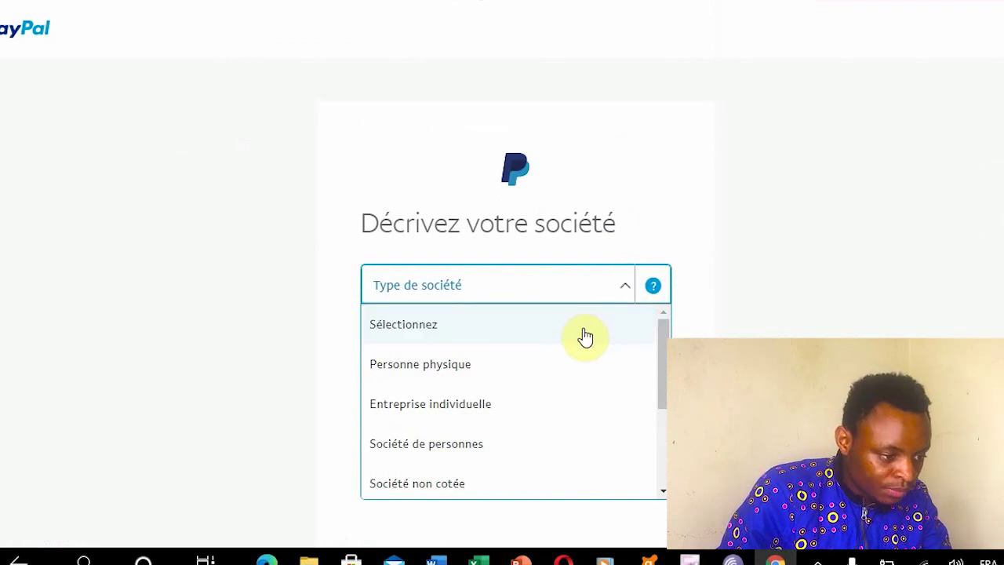
pyautogui.click(519, 419)
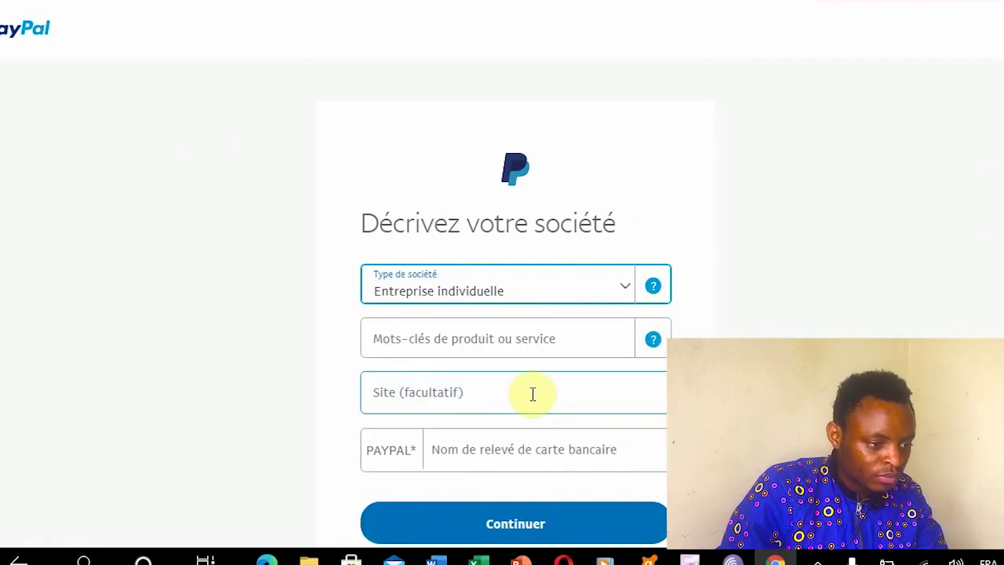
pyautogui.click(526, 350)
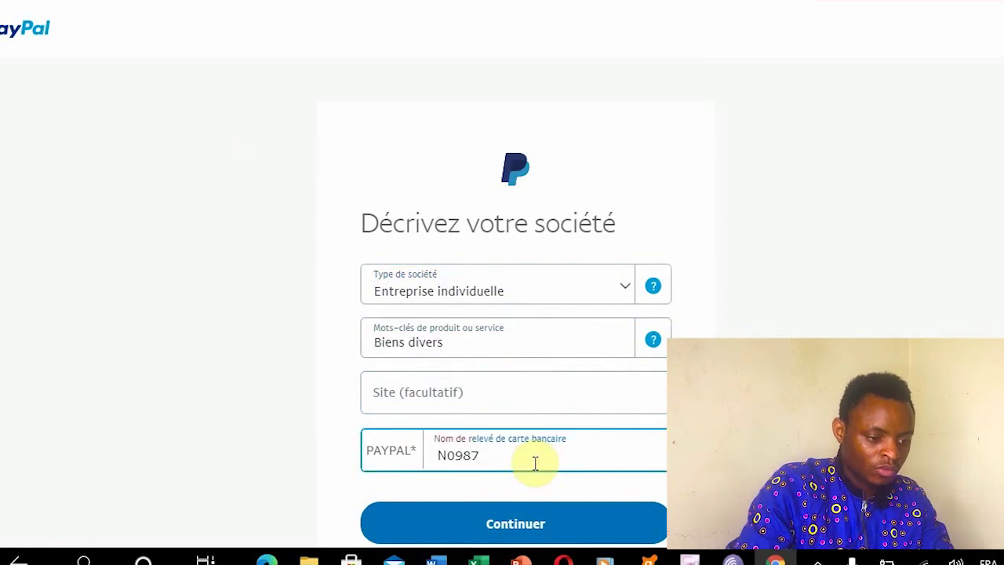
pyautogui.click(603, 539)
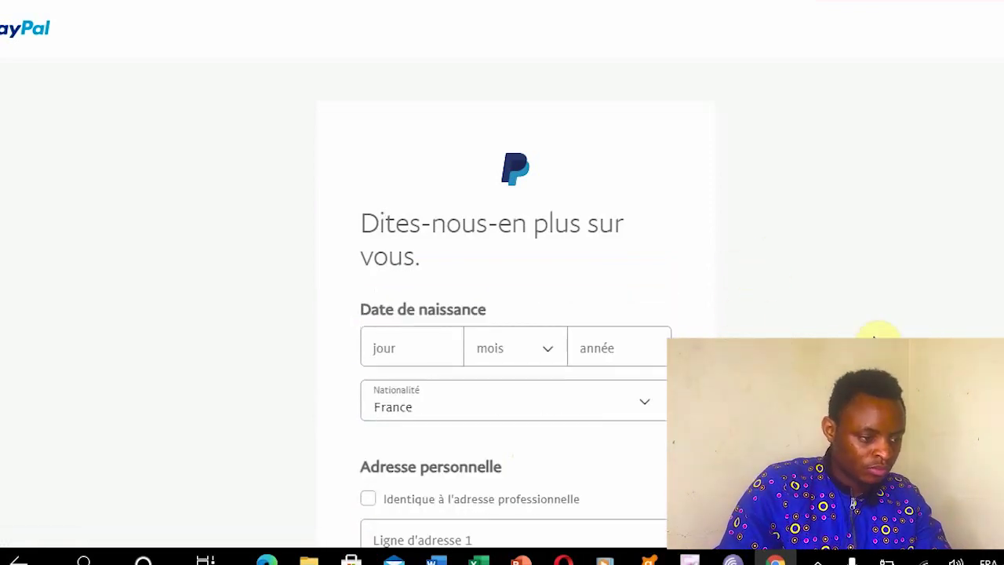
# Fill in the day, month and year of the account holder's date of birth.
pyautogui.scroll(-2, 502, 314)
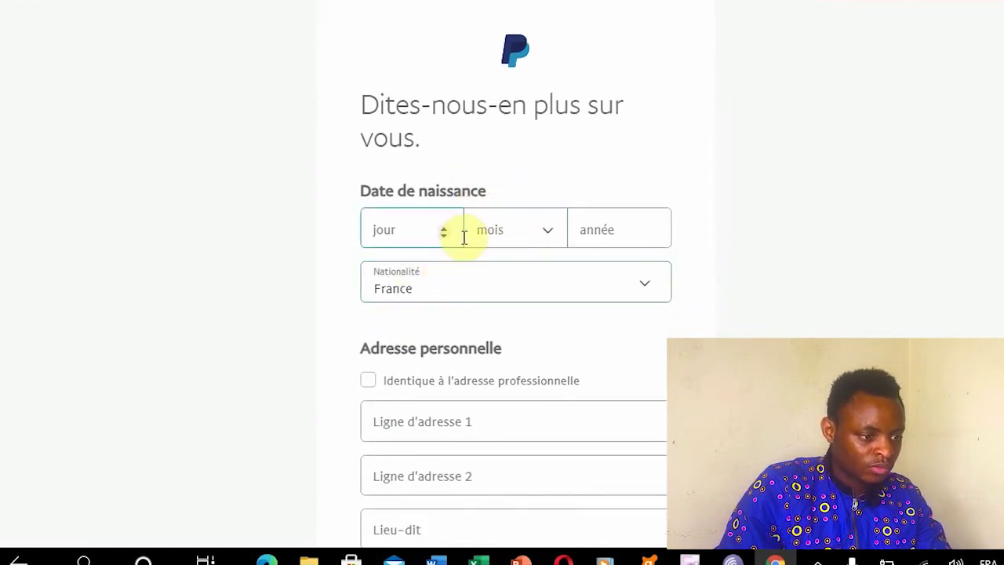
pyautogui.click(418, 230)
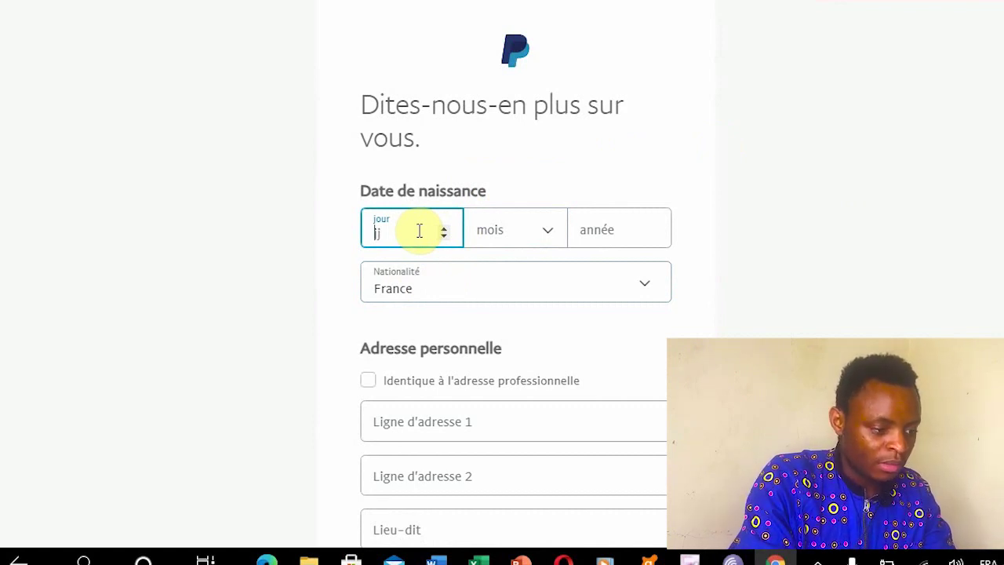
pyautogui.write('2')
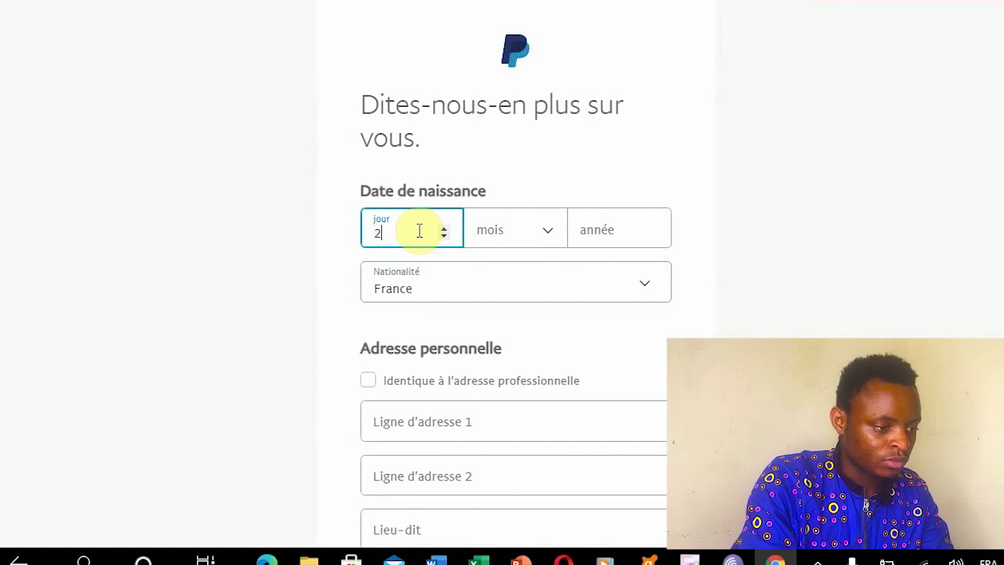
pyautogui.click(502, 236)
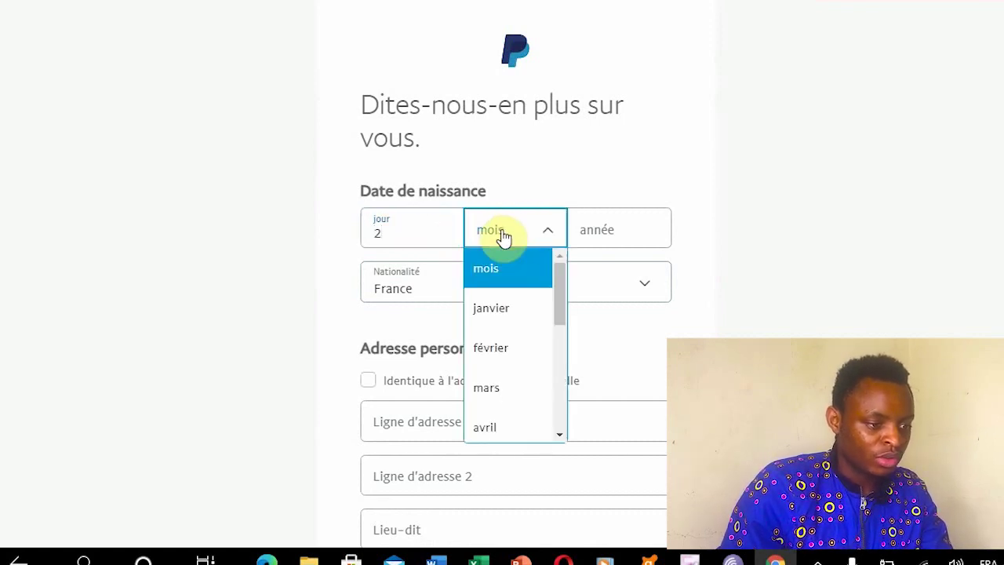
pyautogui.click(491, 318)
pyautogui.click(580, 240)
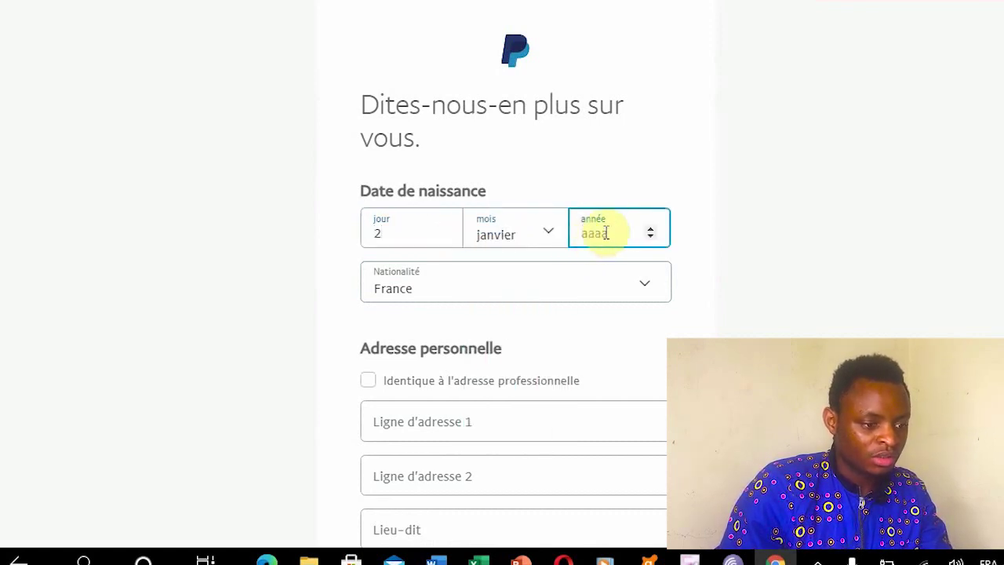
pyautogui.click(649, 237)
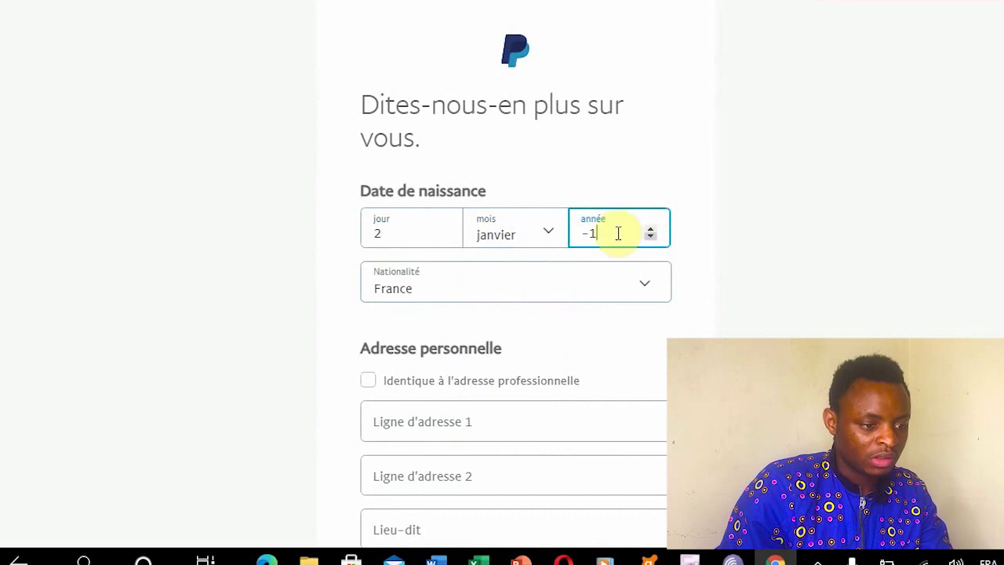
pyautogui.moveTo(617, 233); pyautogui.dragTo(524, 260)
pyautogui.write('2009')
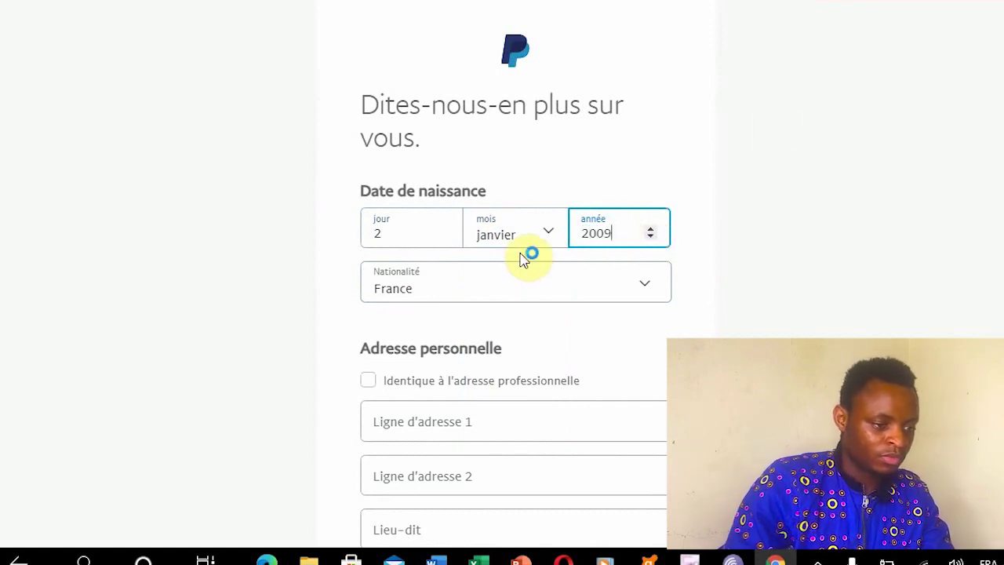
pyautogui.click(948, 148)
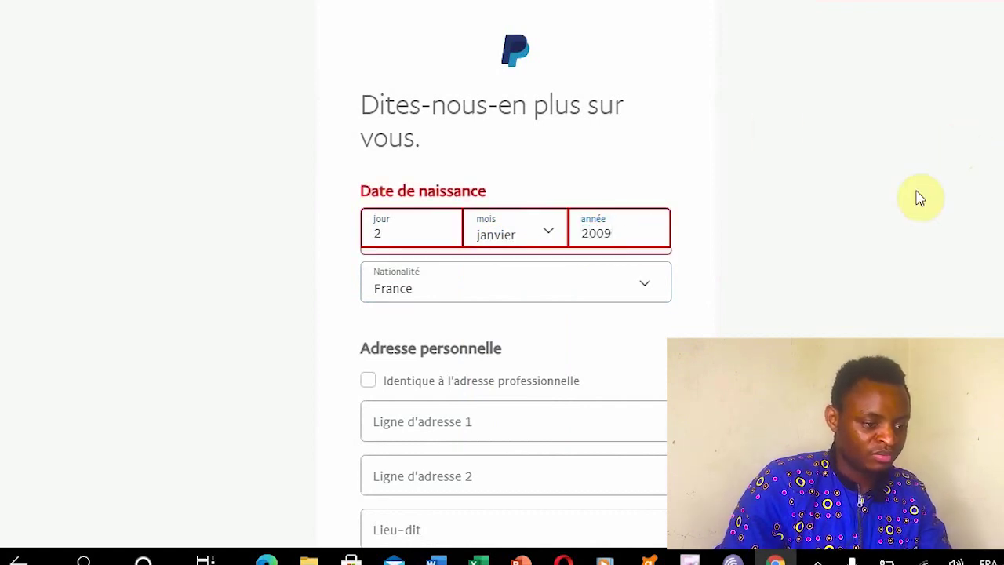
# Correct the year in the date of birth and keep France as the nationality.
pyautogui.click(619, 232)
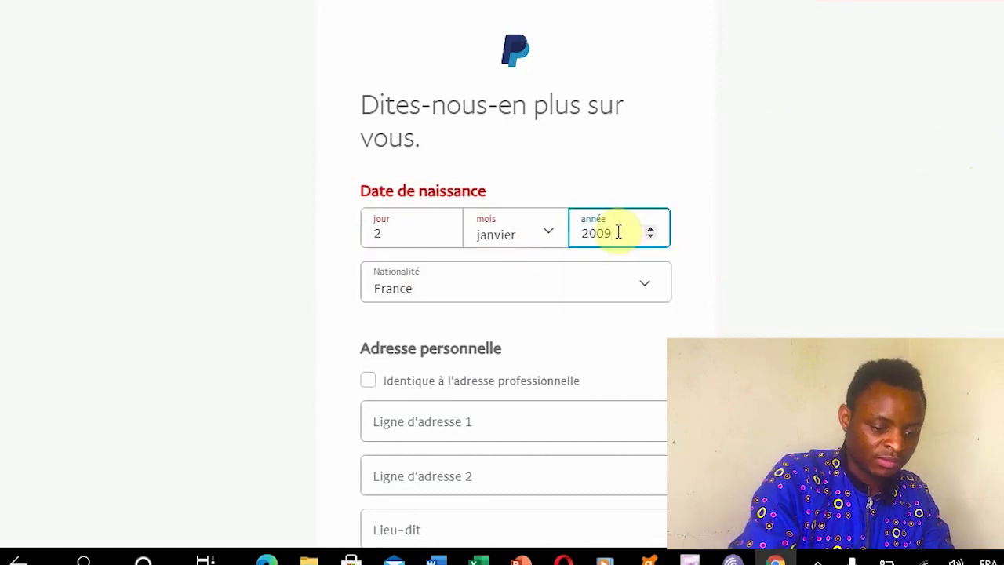
pyautogui.press('BackSpace')
pyautogui.write('0')
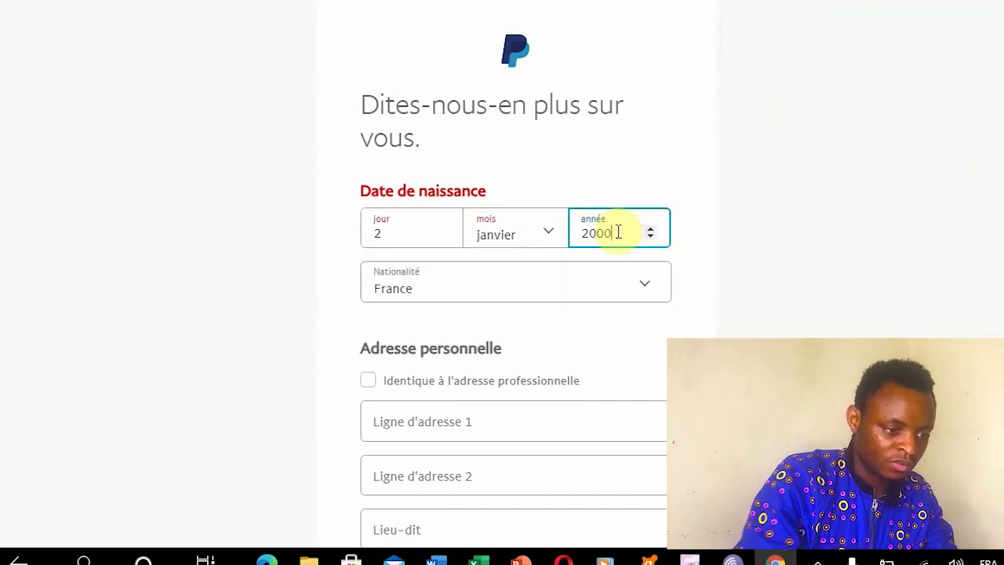
pyautogui.click(751, 230)
pyautogui.click(558, 278)
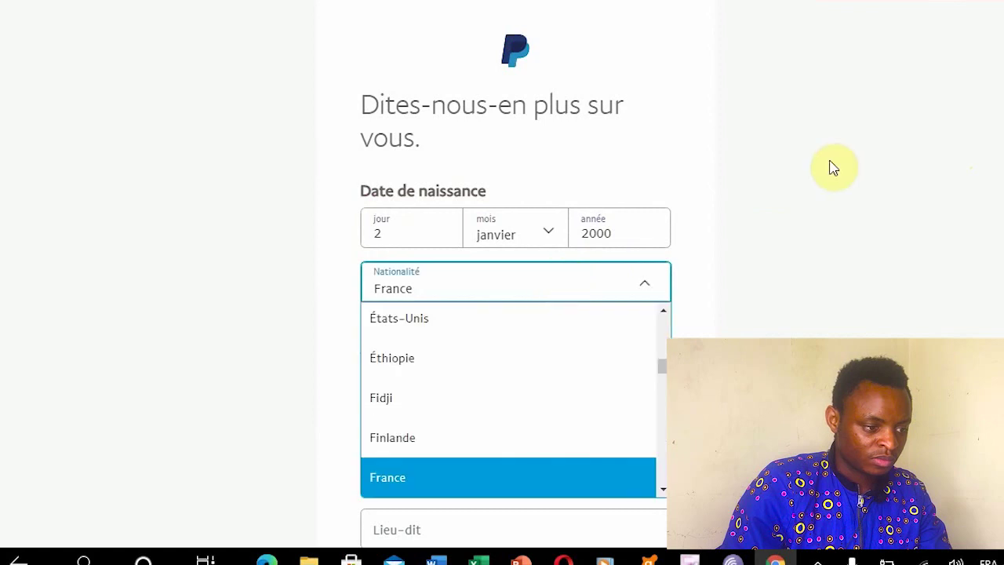
pyautogui.click(731, 303)
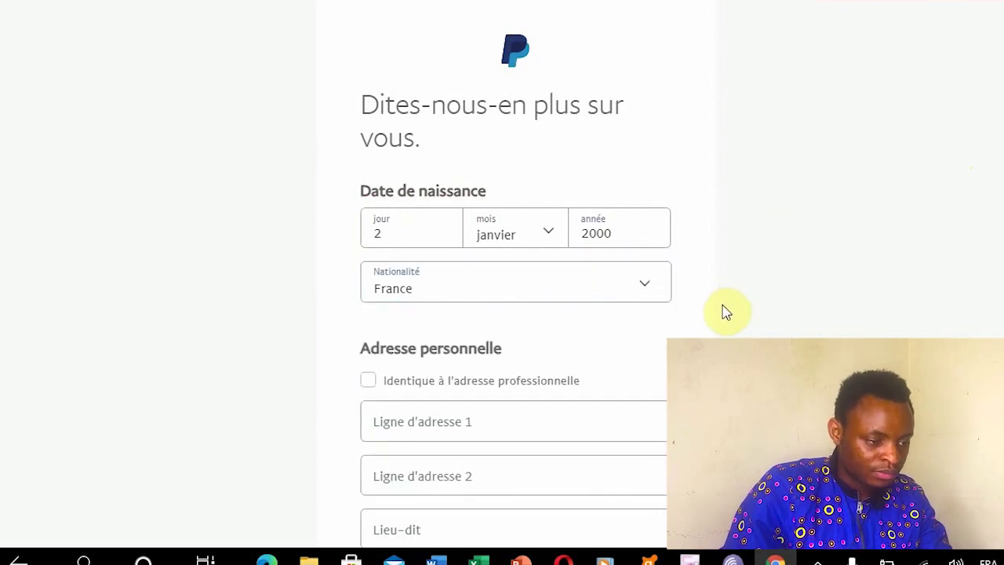
# Set the personal address and phone number as identical to the business ones and submit the personal details form.
pyautogui.scroll(-2, 731, 304)
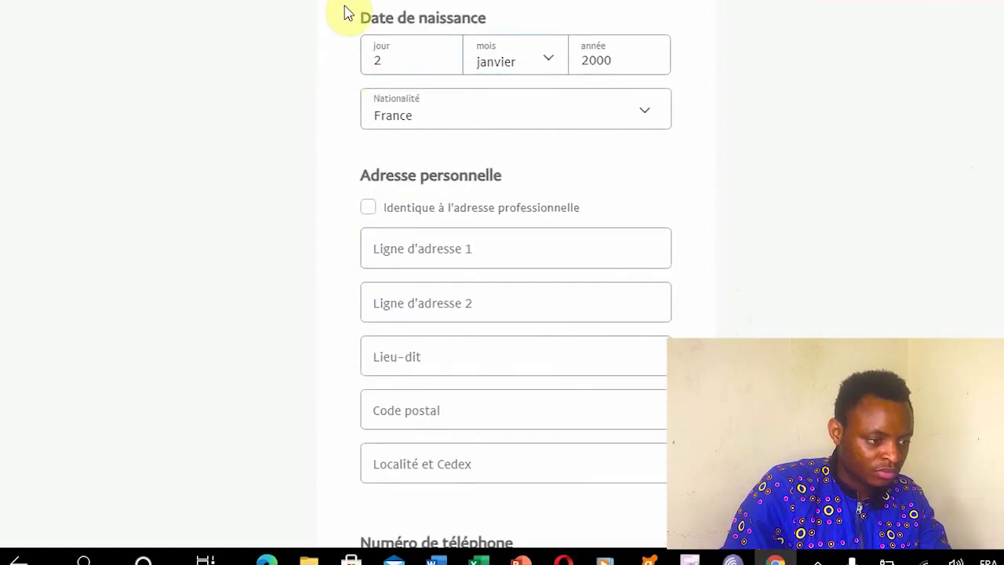
pyautogui.click(369, 208)
pyautogui.scroll(-3, 369, 217)
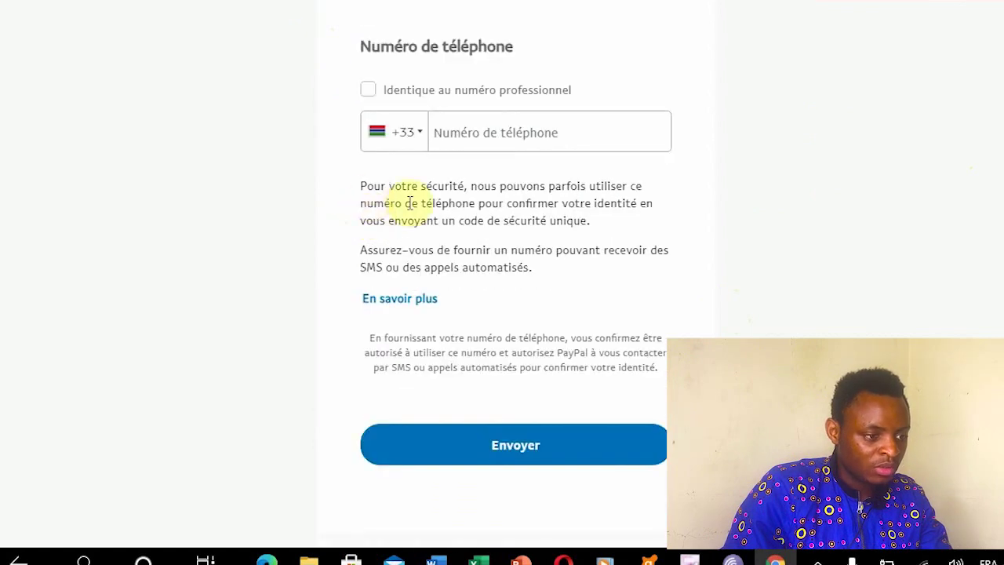
pyautogui.click(376, 91)
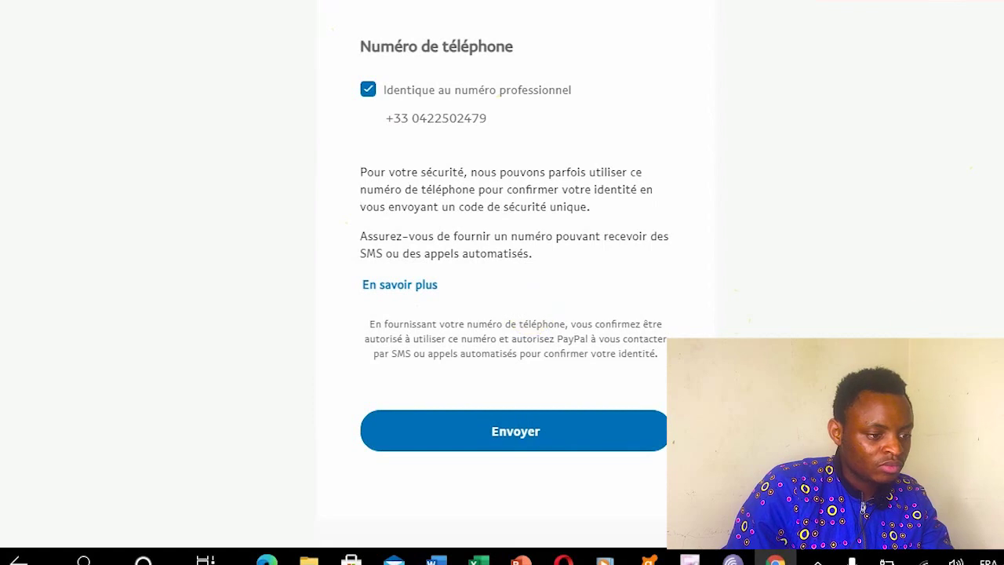
pyautogui.click(635, 454)
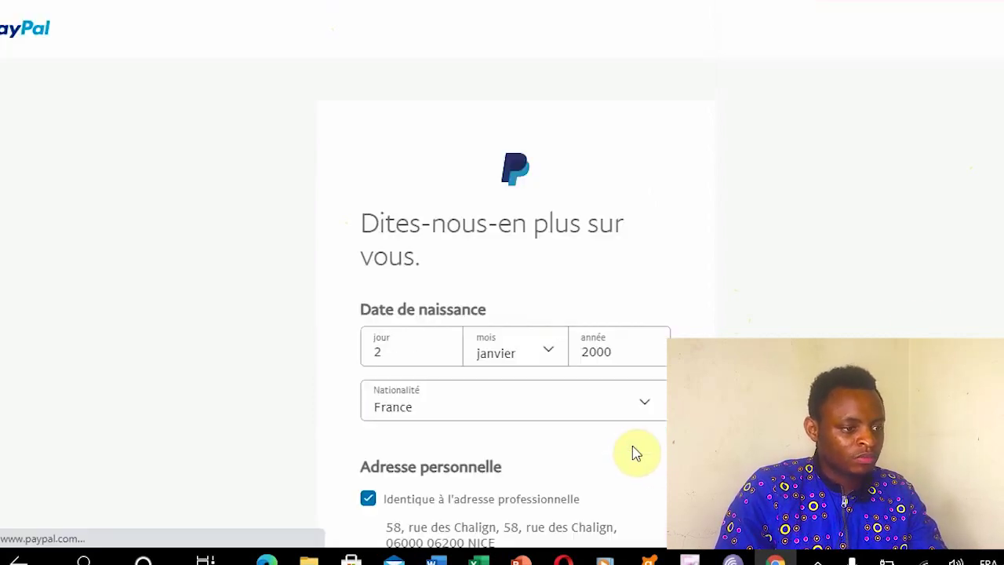
pyautogui.scroll(-3, 635, 453)
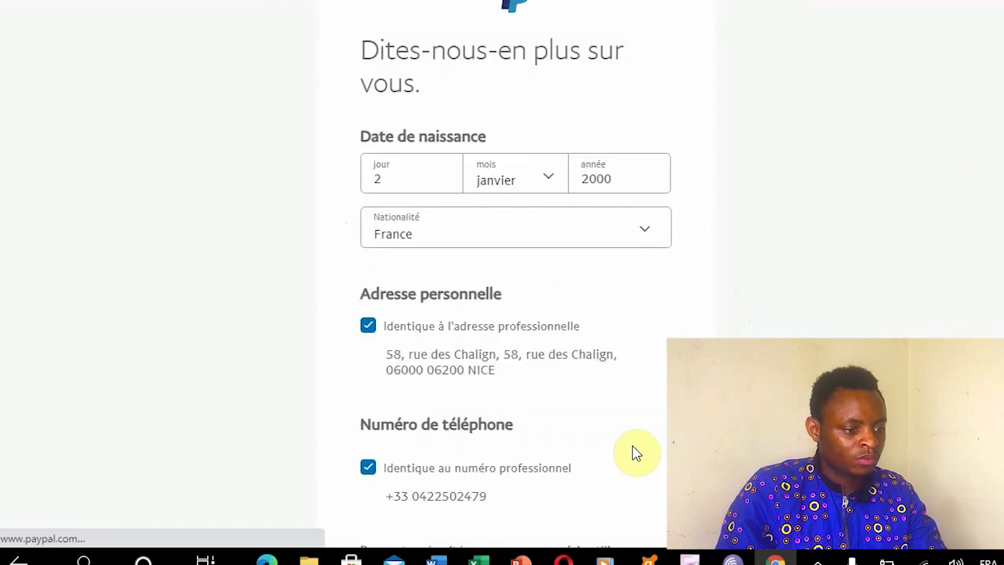
pyautogui.scroll(-6, 636, 453)
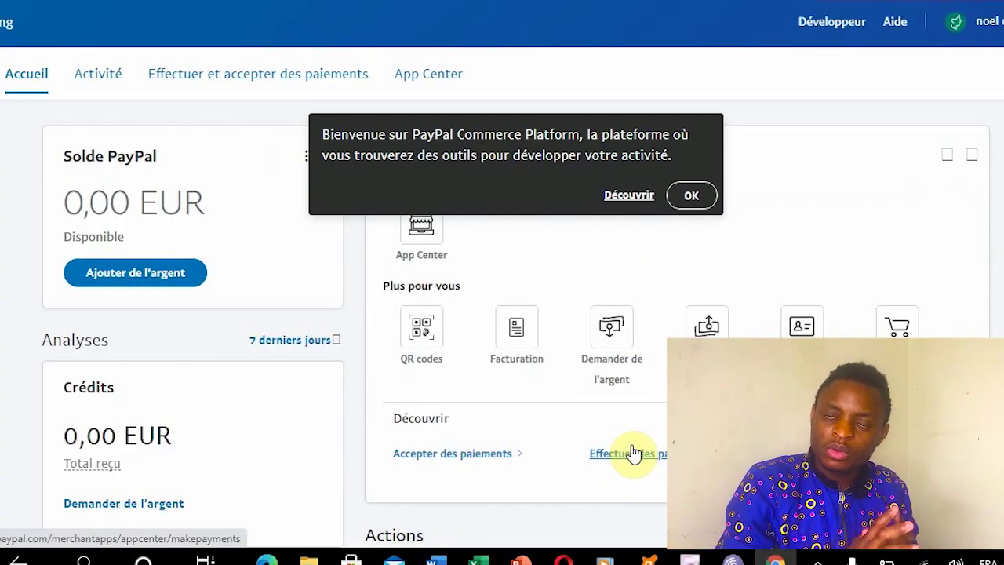
# Dismiss the welcome message and look over the account setup actions on the home page.
pyautogui.click(634, 454)
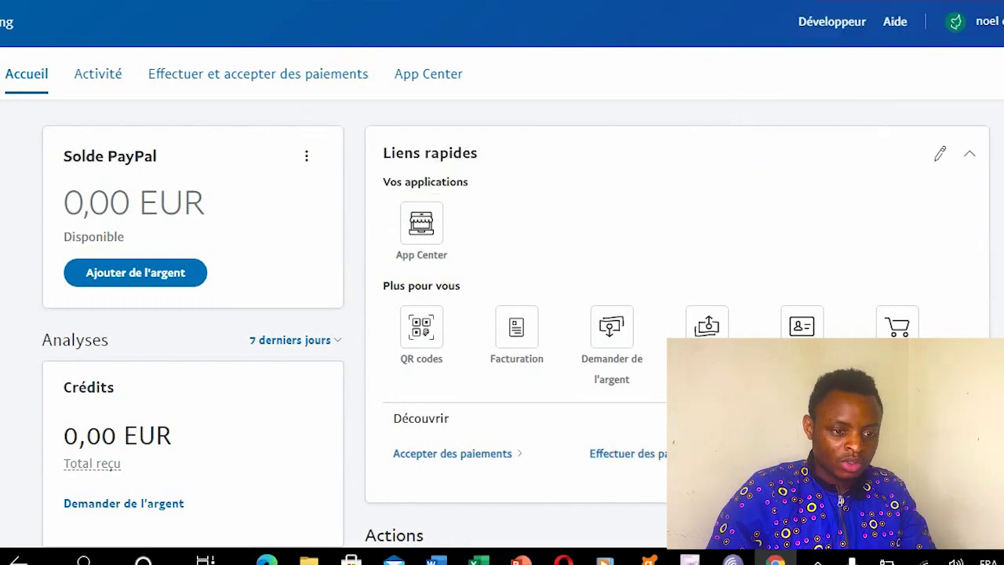
pyautogui.scroll(-8, 471, 321)
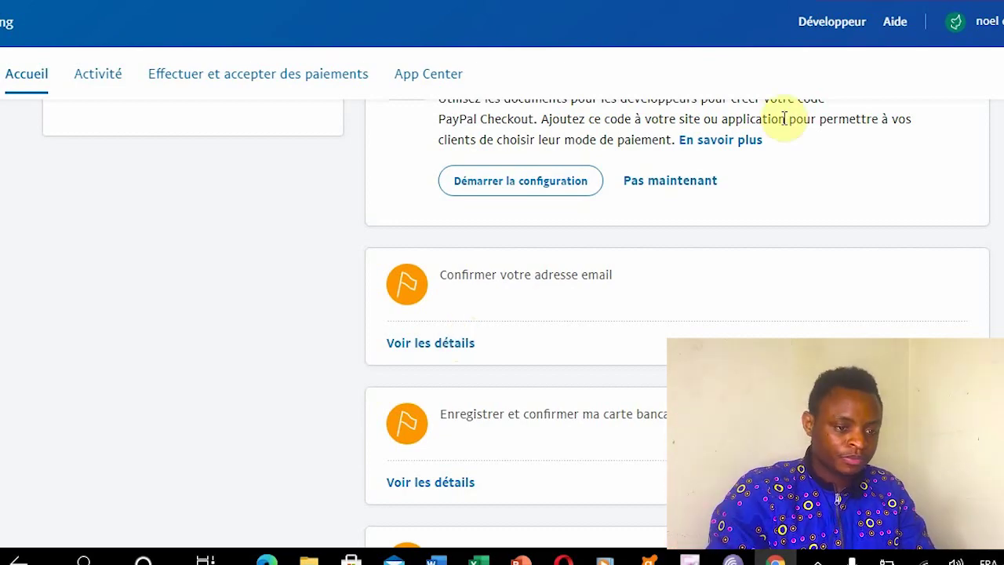
pyautogui.scroll(8, 784, 118)
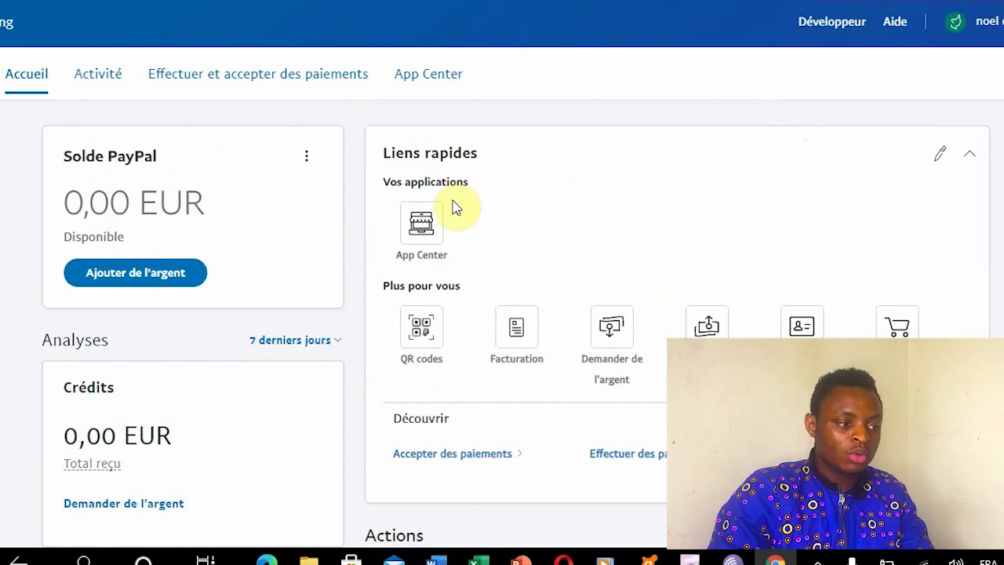